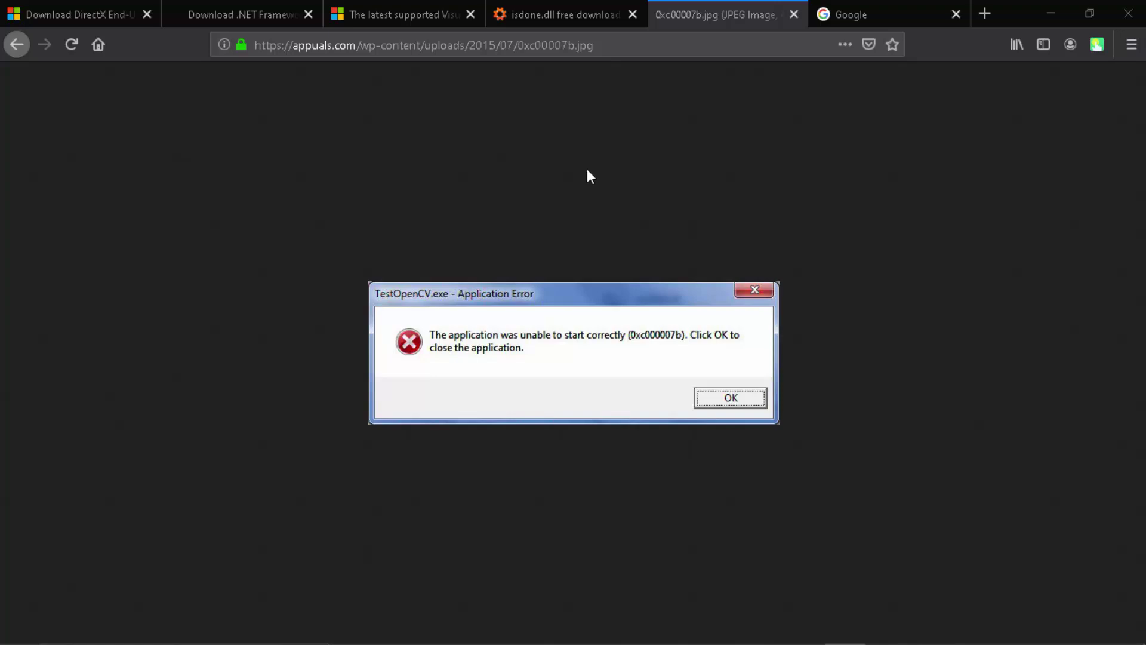
Step: View the DirectX download confirmation page, glancing at the .NET Framework and Visual C++ tabs
click(94, 16)
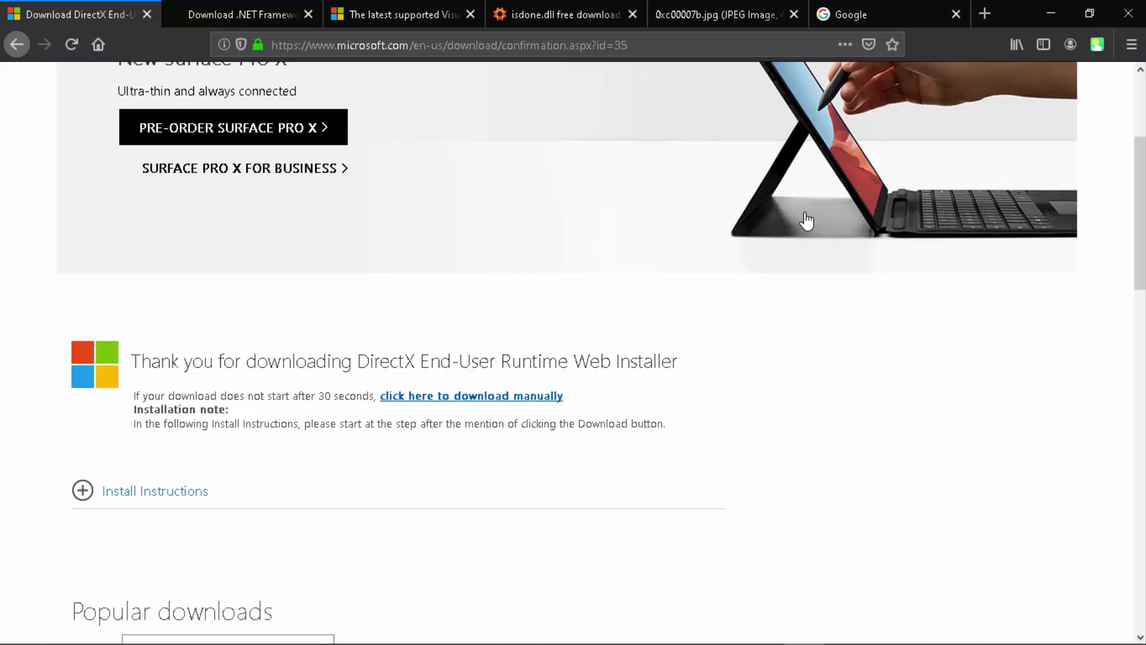
scroll(445, 286, down, 2)
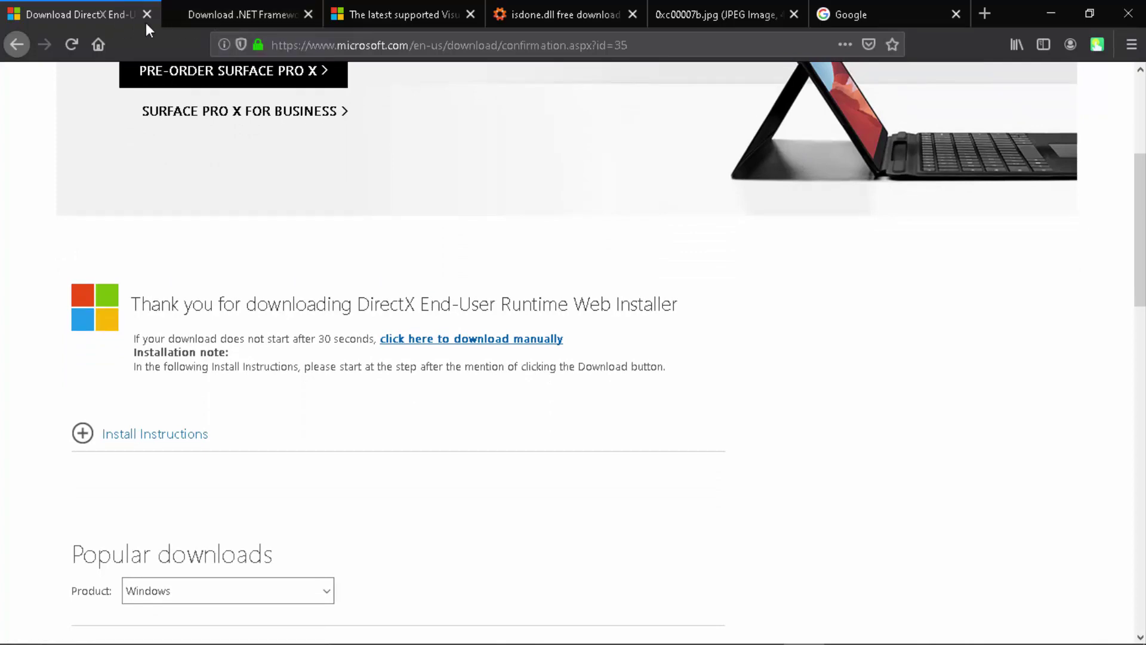
click(234, 16)
click(374, 17)
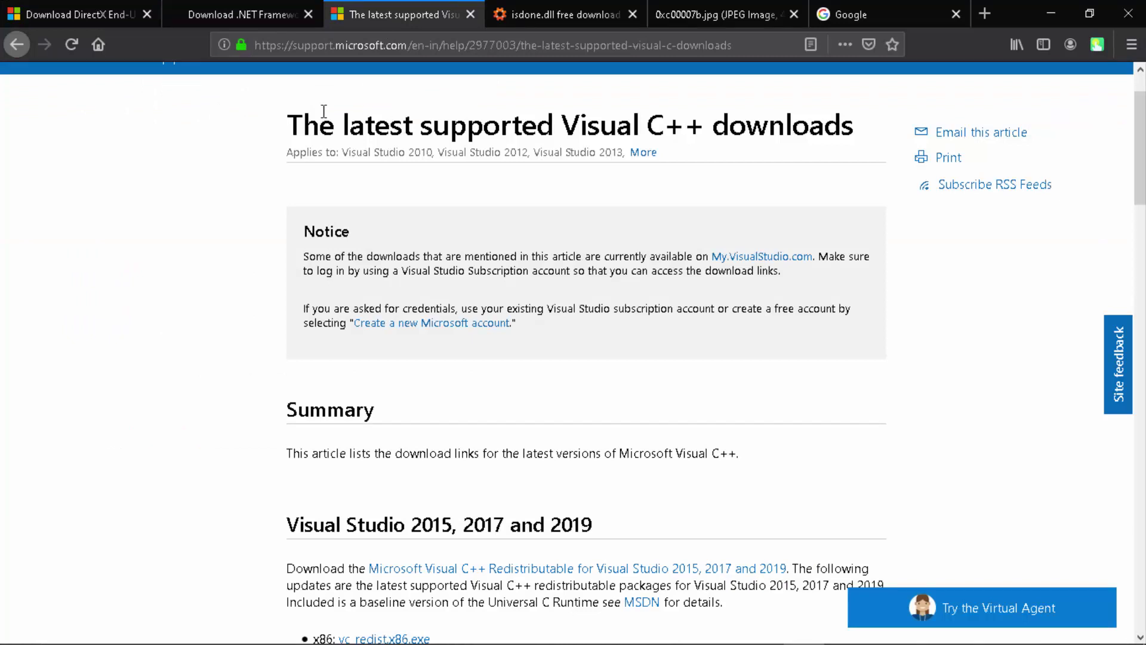
Step: Return to the DirectX End-User Runtime confirmation page and scroll through its thank-you message
click(73, 17)
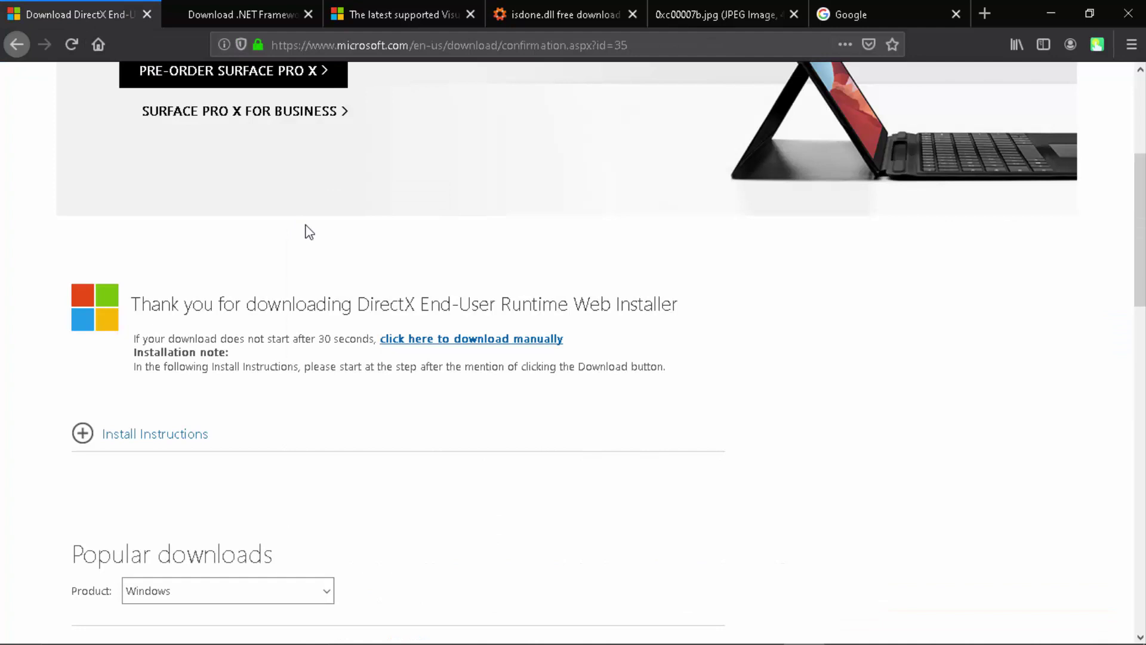
scroll(334, 218, up, 1)
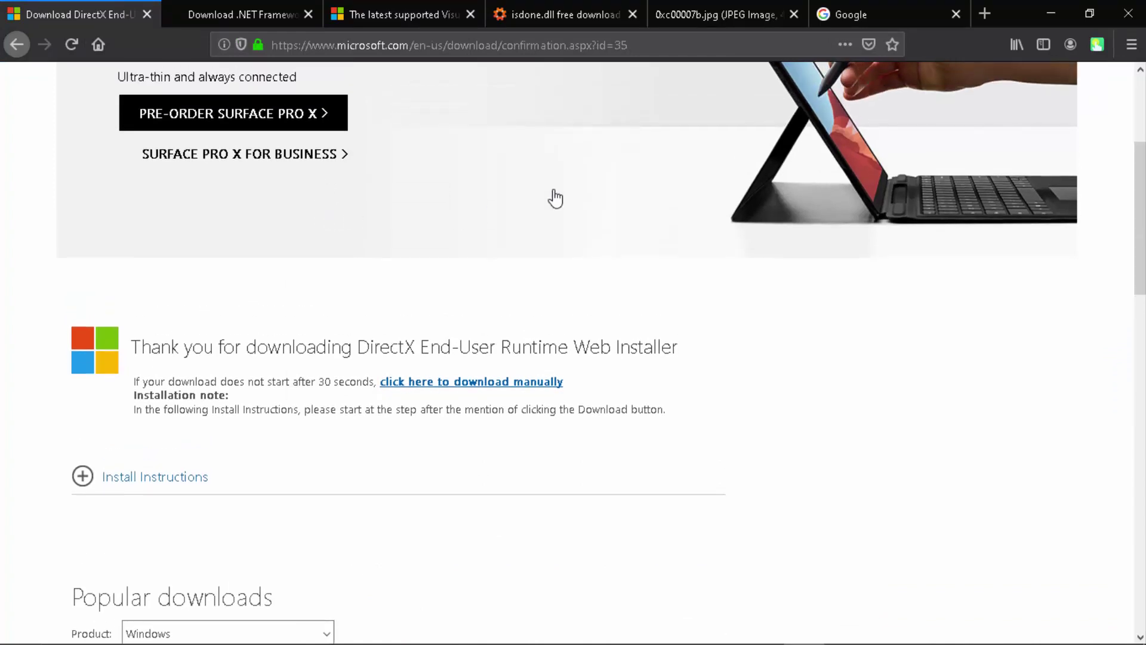
scroll(464, 215, down, 2)
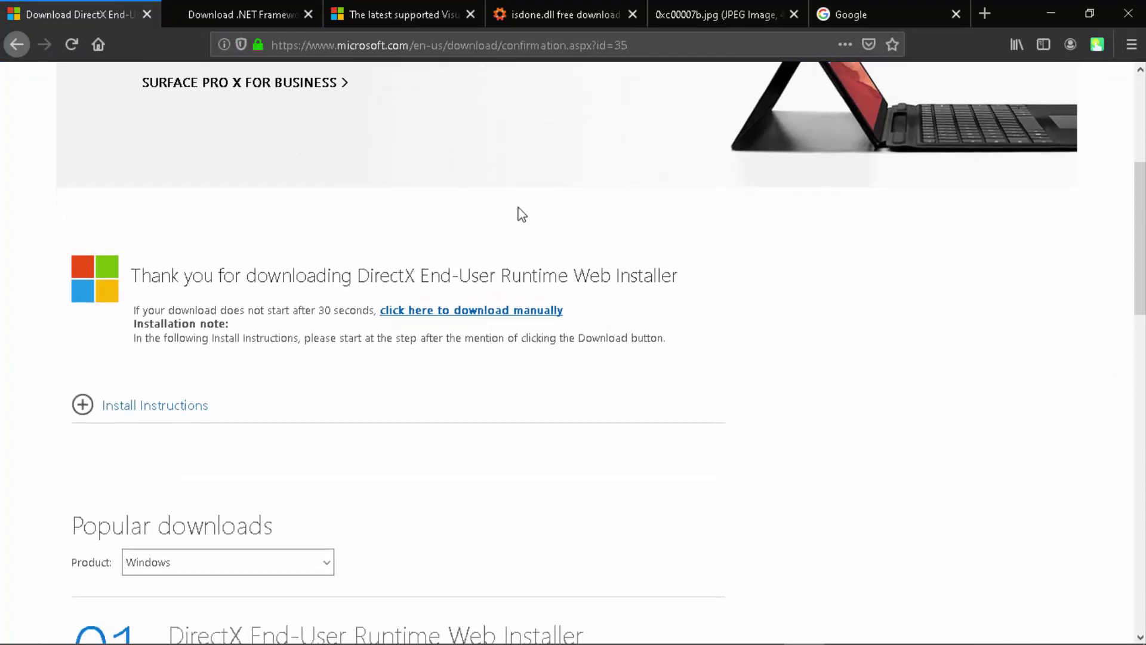
scroll(489, 222, down, 1)
scroll(490, 215, down, 2)
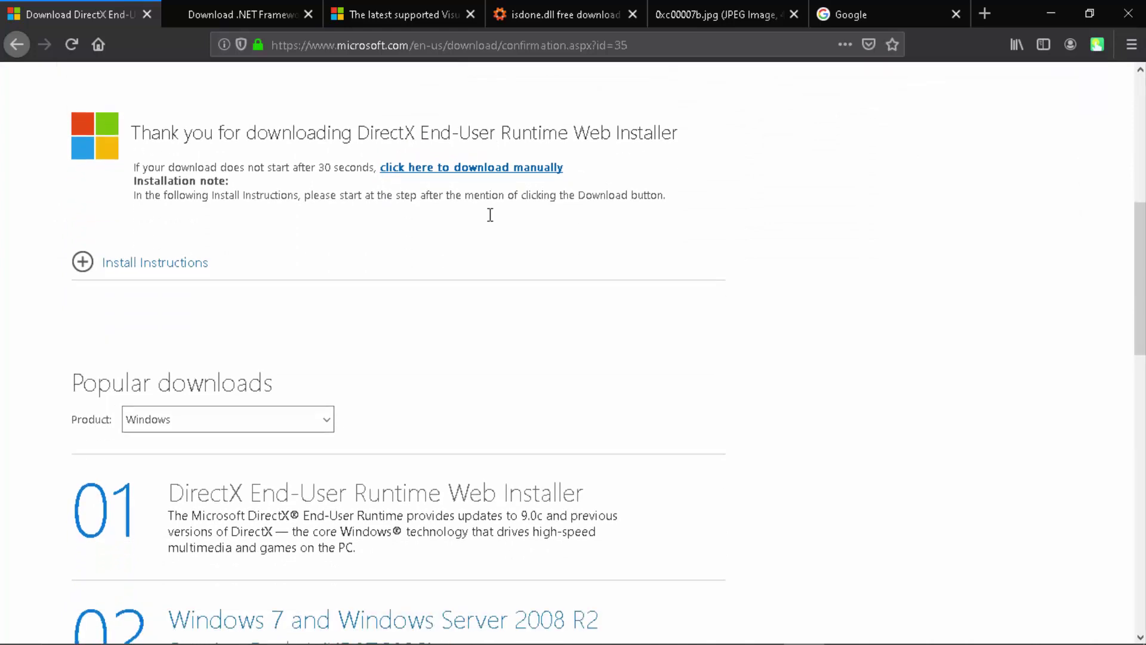
scroll(489, 215, up, 2)
scroll(490, 213, up, 2)
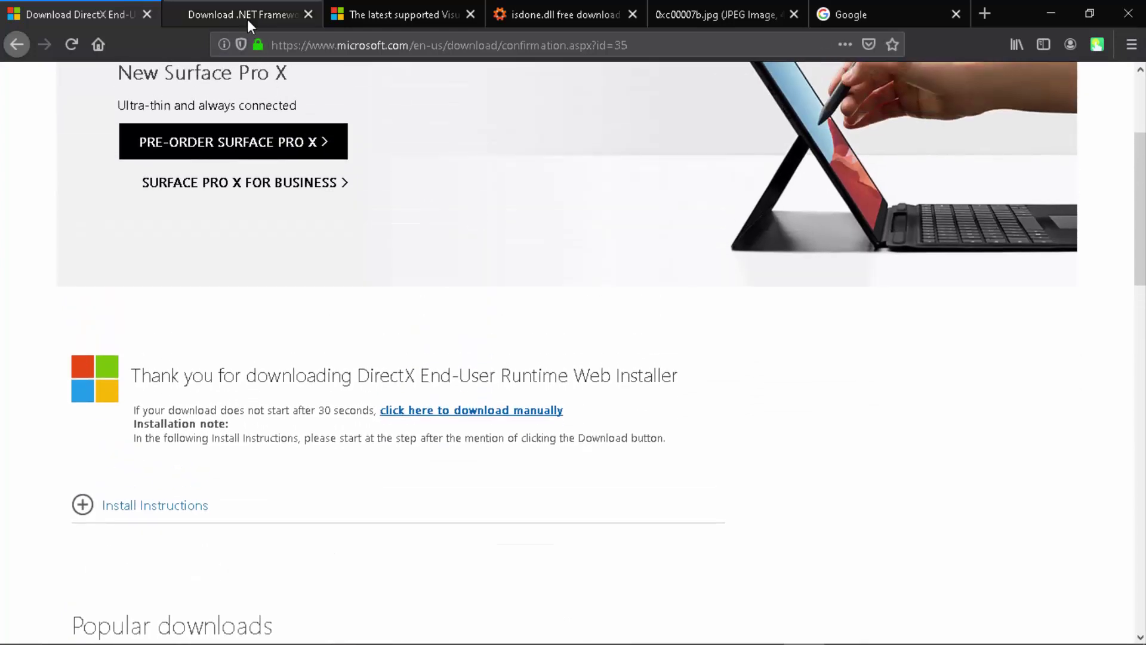
Step: Save the NDP472-KB4054531-Web.exe .NET Framework 4.7.2 installer manually and run it from downloads
click(247, 16)
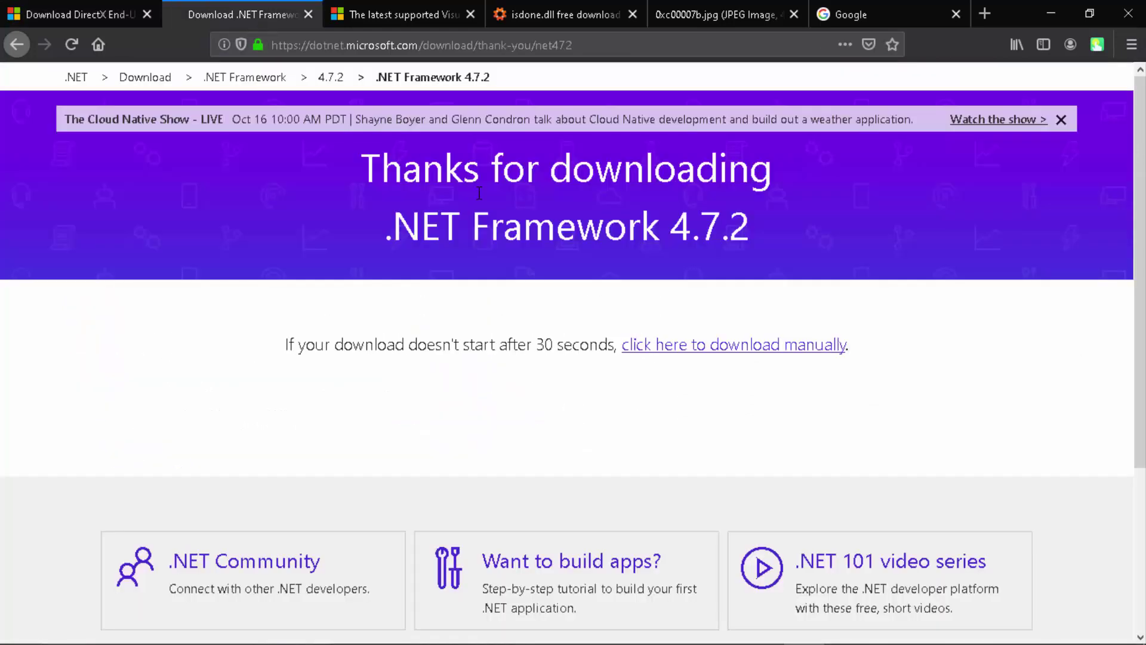
click(688, 347)
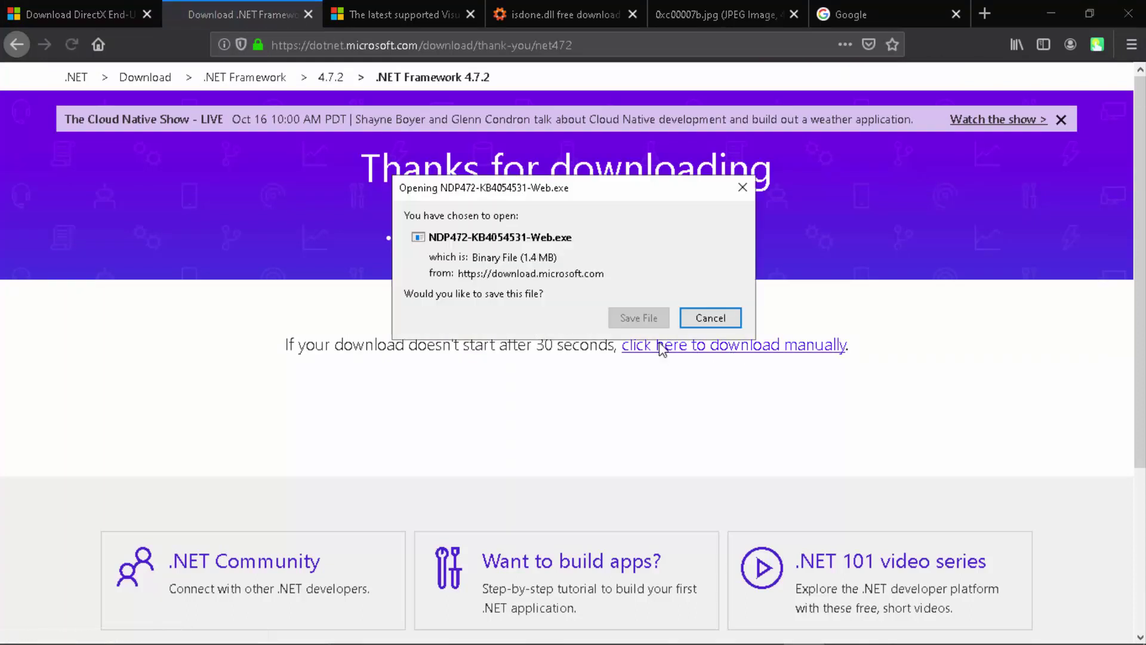
click(646, 318)
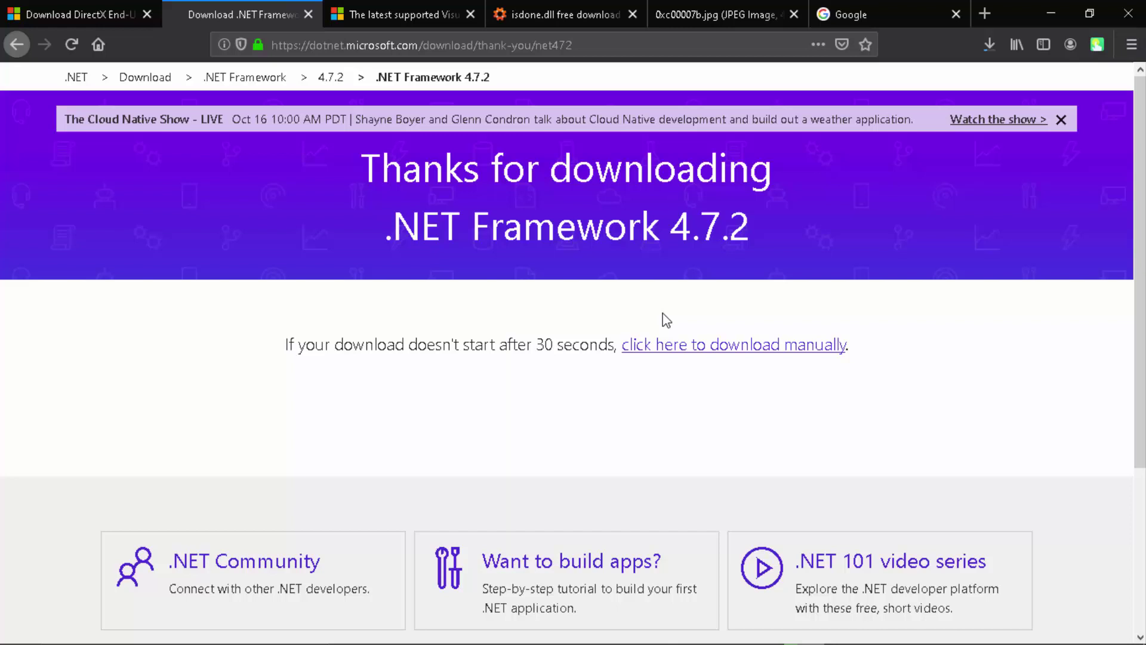
click(989, 45)
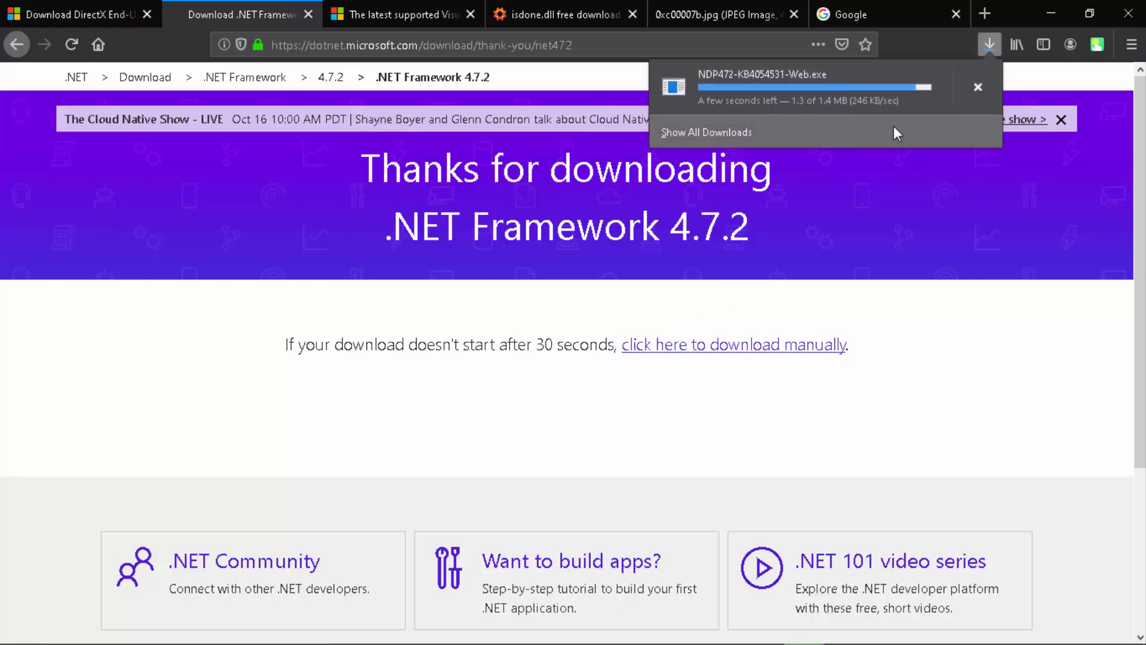
click(770, 81)
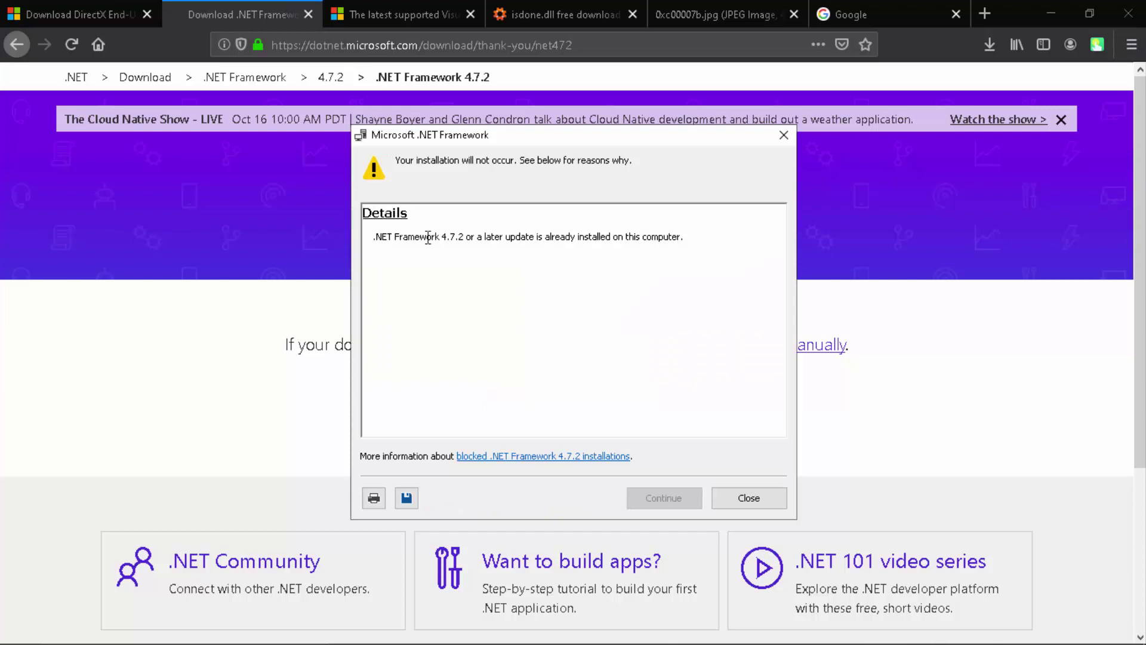
Step: Read the installer's message that 4.7.2 or later is already installed, then close it
drag(394, 239, 655, 246)
click(655, 247)
drag(378, 238, 587, 245)
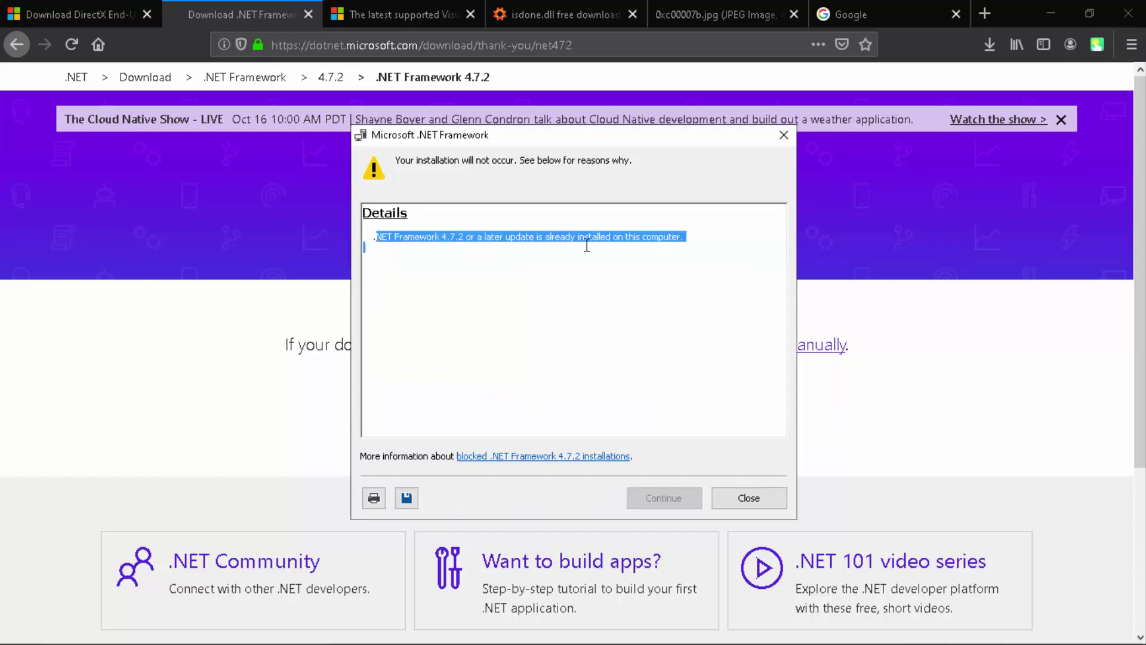
click(624, 245)
click(748, 498)
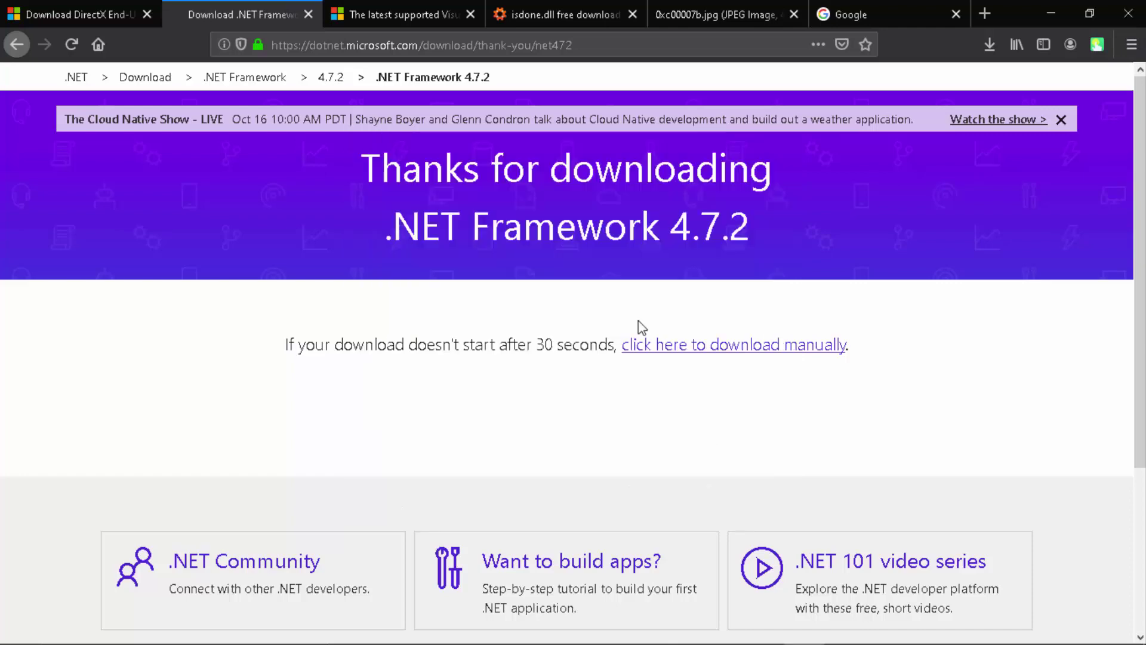
Step: Browse the Visual C++ downloads article down to the Visual Studio 2008 redistributable section
click(391, 13)
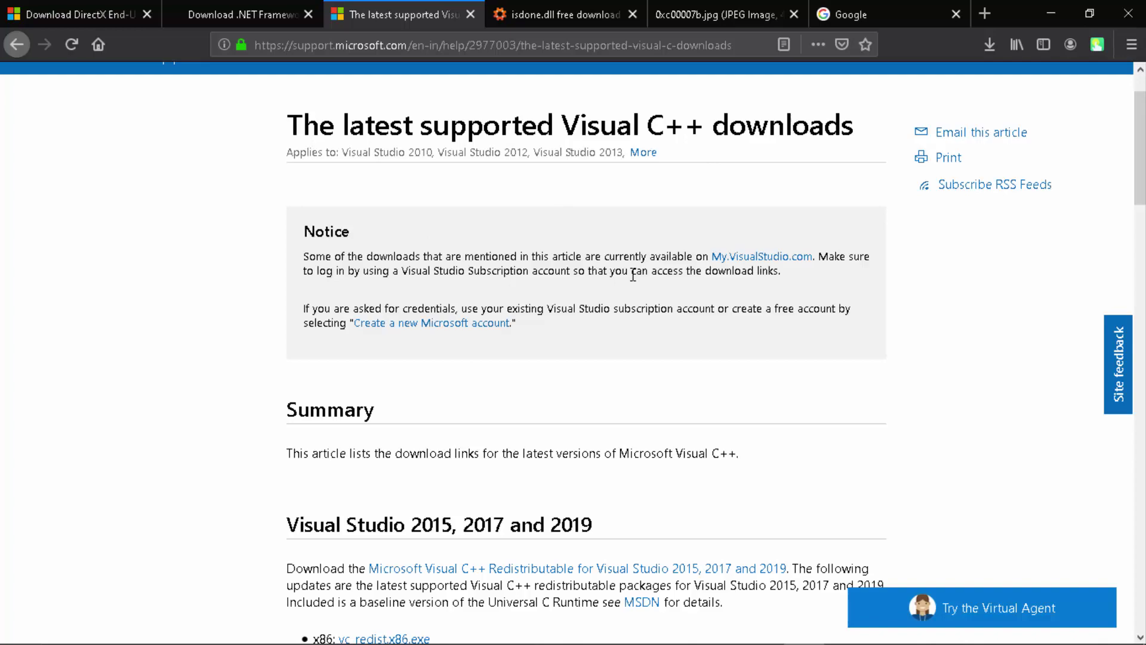
scroll(635, 281, down, 2)
scroll(635, 282, down, 9)
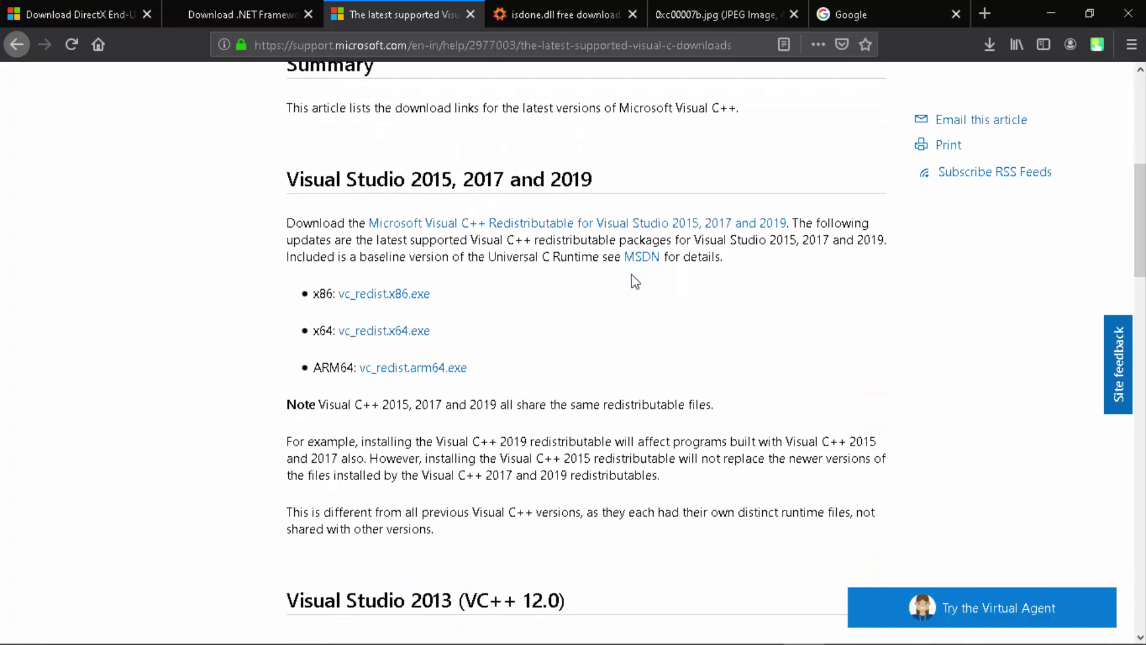
drag(1139, 275, 1105, 418)
drag(333, 344, 610, 346)
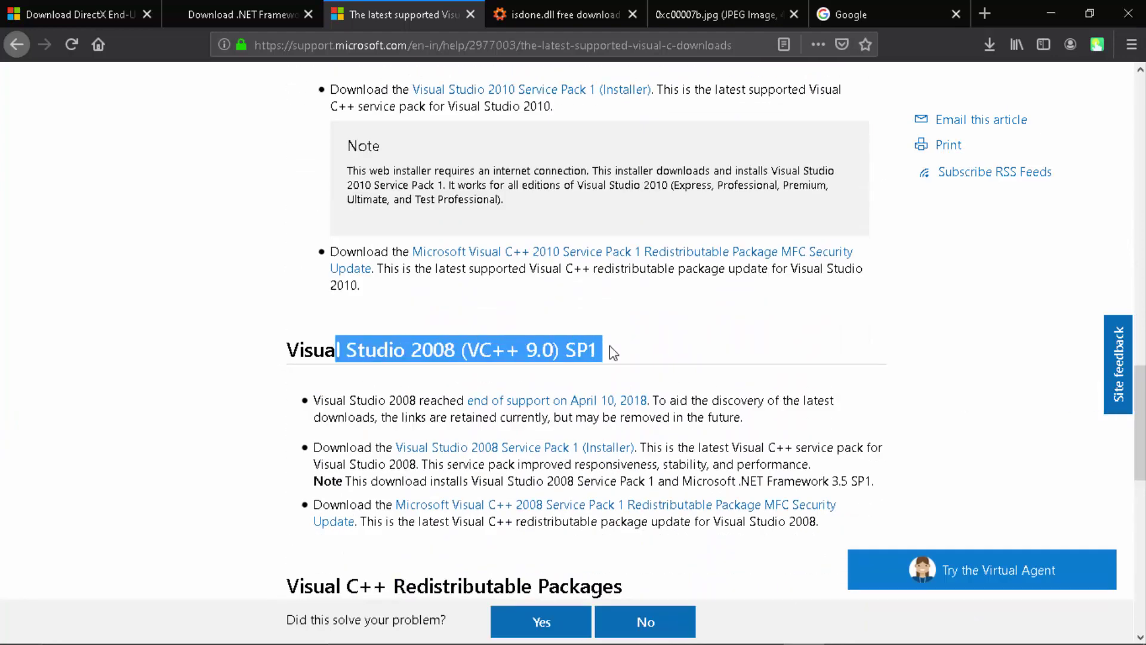
click(610, 346)
Step: Scroll back up the Visual C++ article to its title
scroll(591, 352, up, 4)
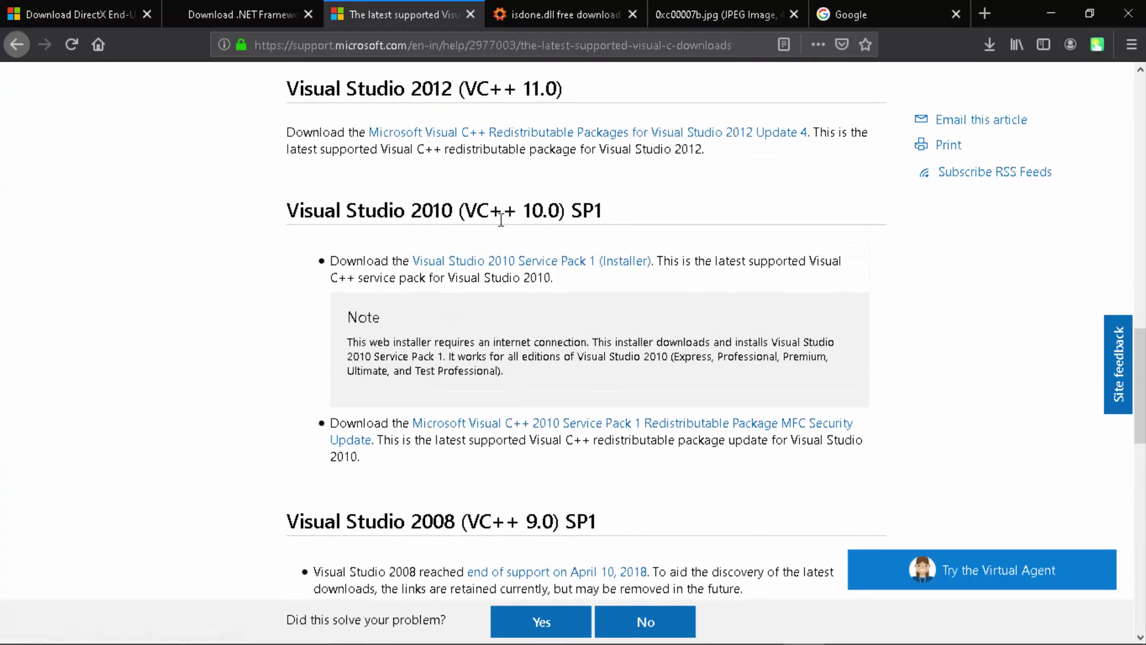
scroll(597, 329, up, 5)
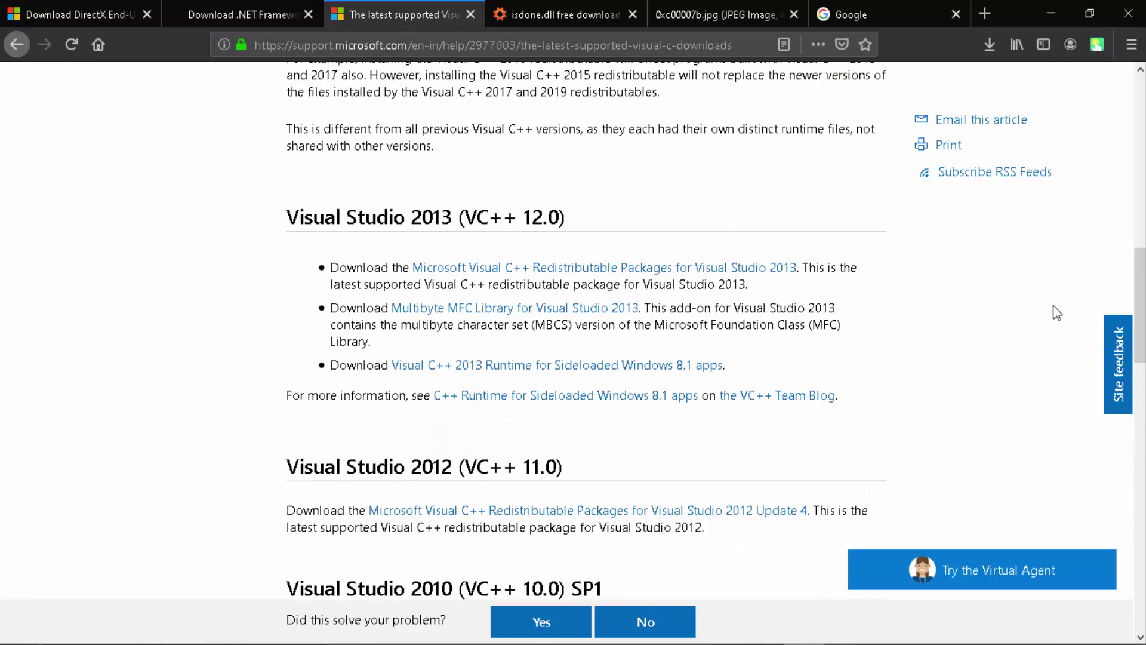
scroll(516, 304, up, 6)
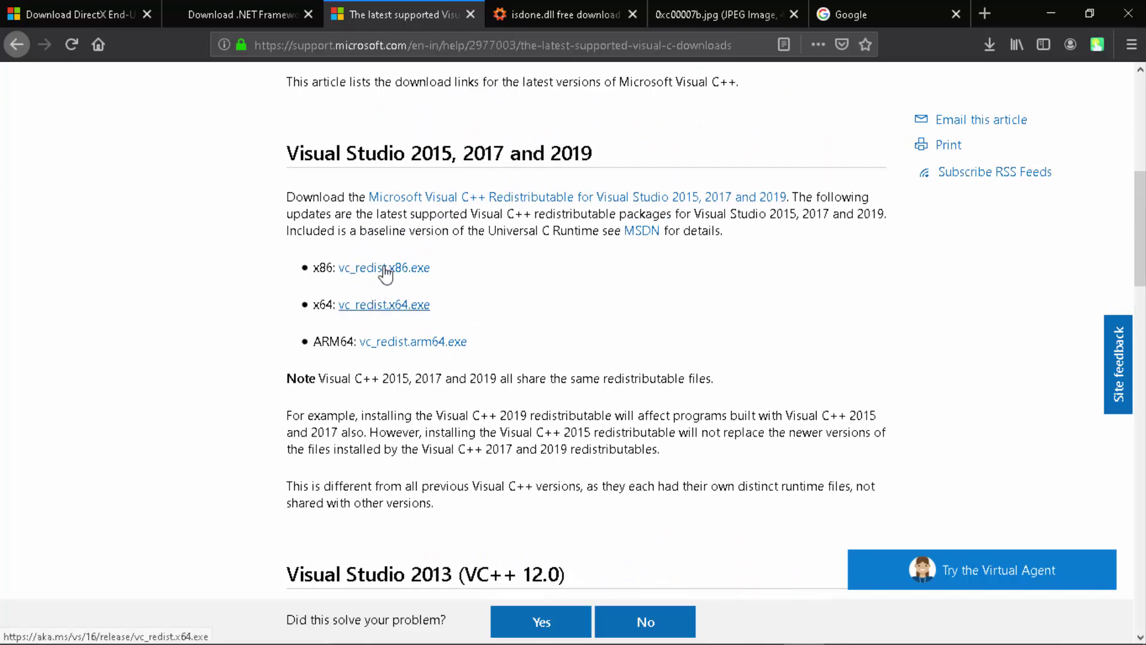
scroll(394, 313, down, 7)
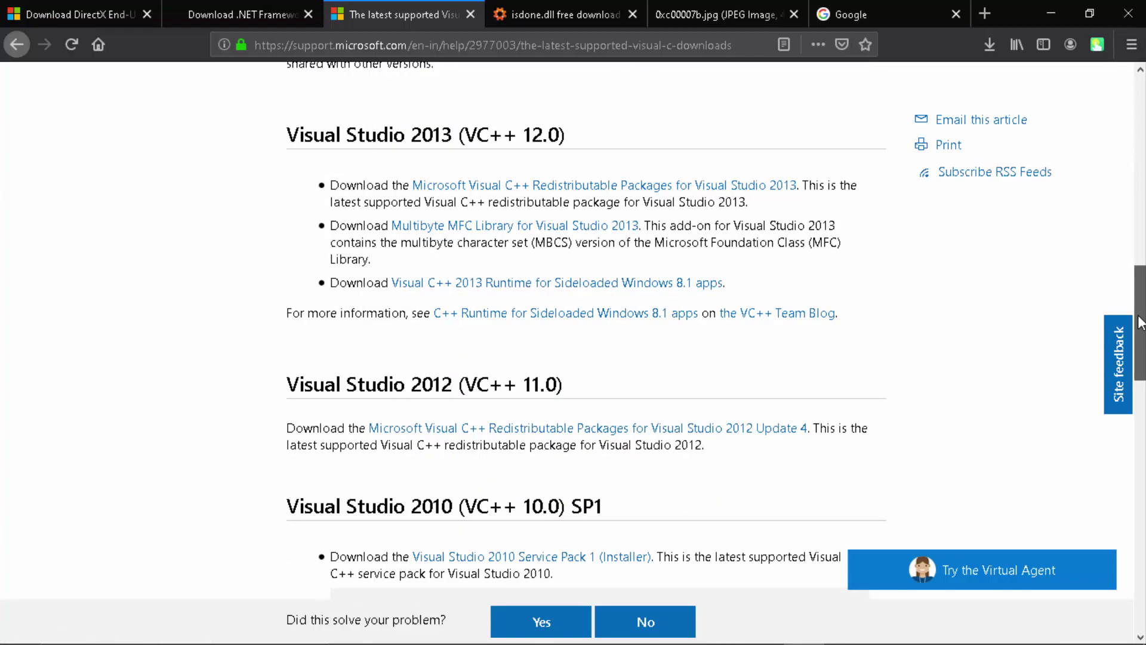
drag(1141, 322, 1128, 95)
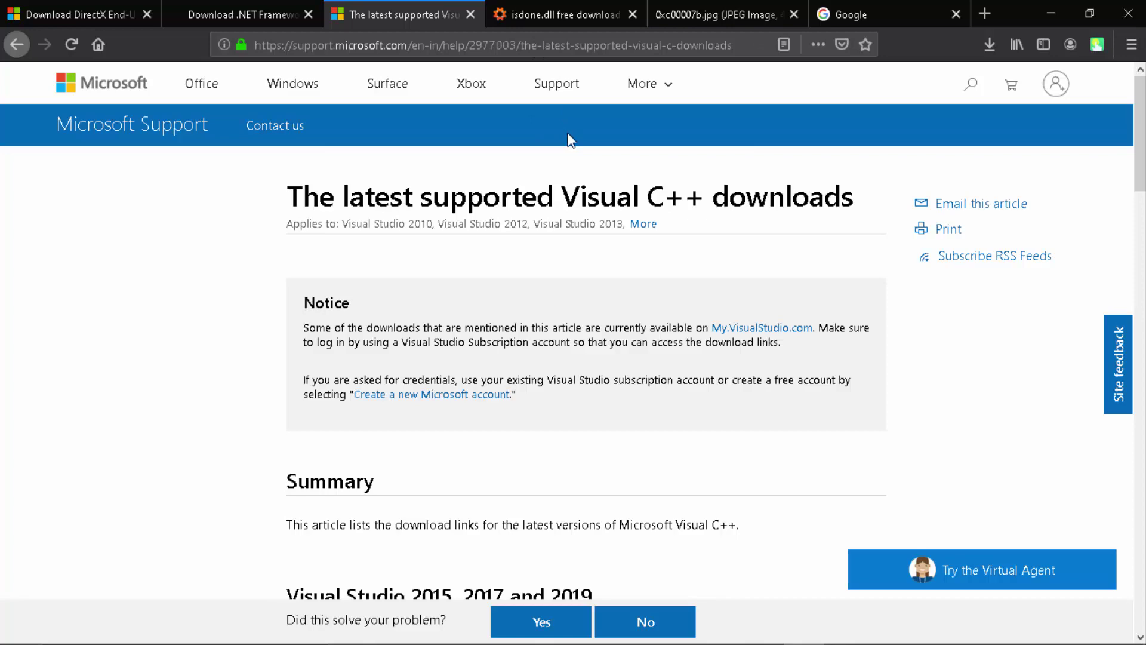
Step: Close the 0xc00007b.jpg tab and scroll the isdone.dll page to its 0.5.0.0 and 0.6.0.0 versions table
click(793, 15)
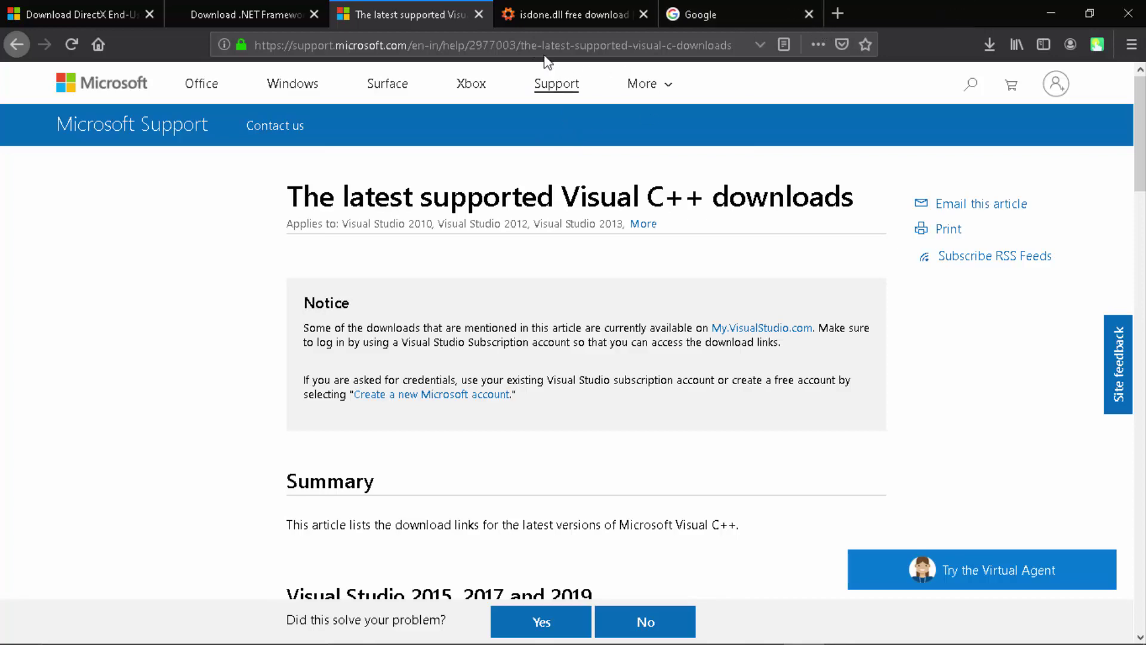
click(637, 9)
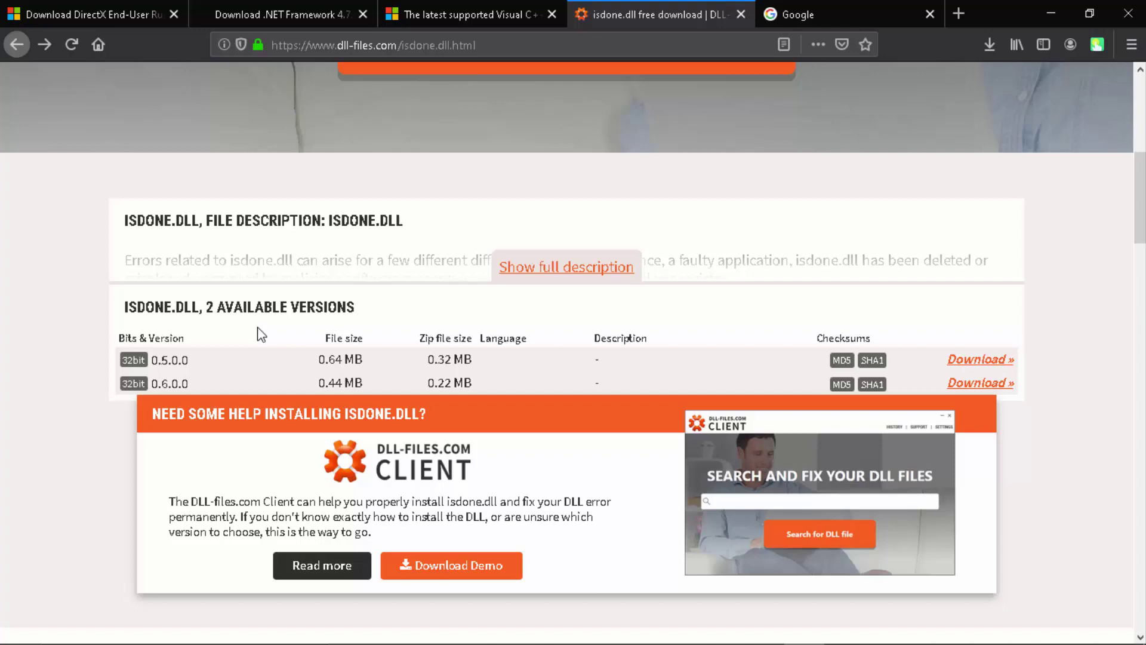
scroll(1120, 189, up, 3)
scroll(1142, 174, up, 5)
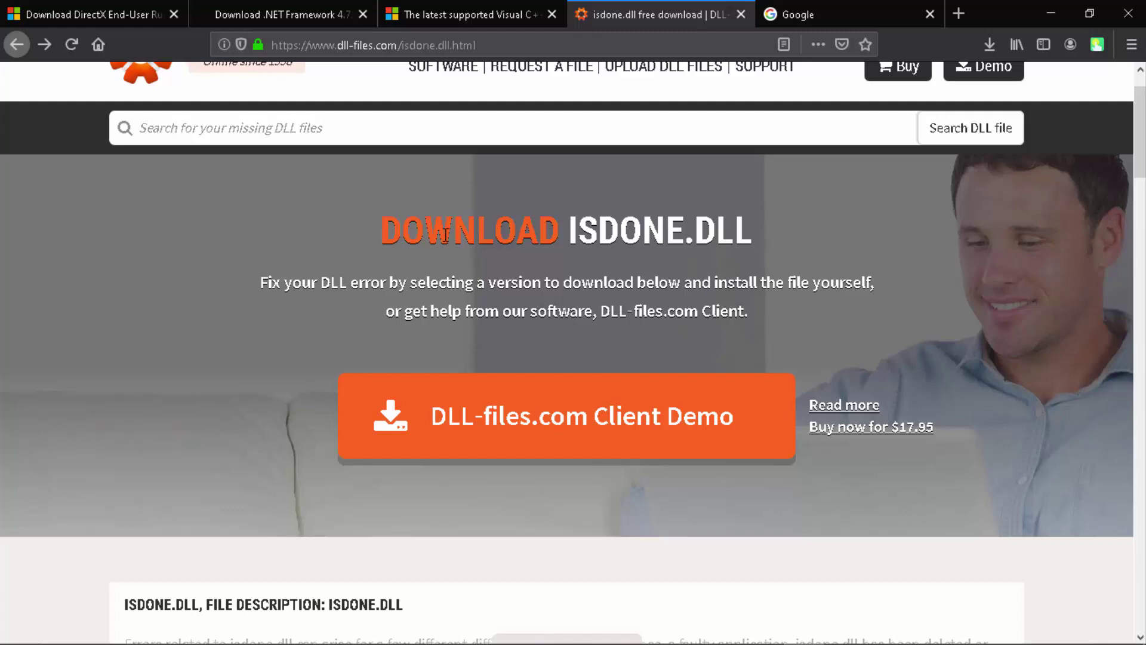
scroll(445, 233, down, 3)
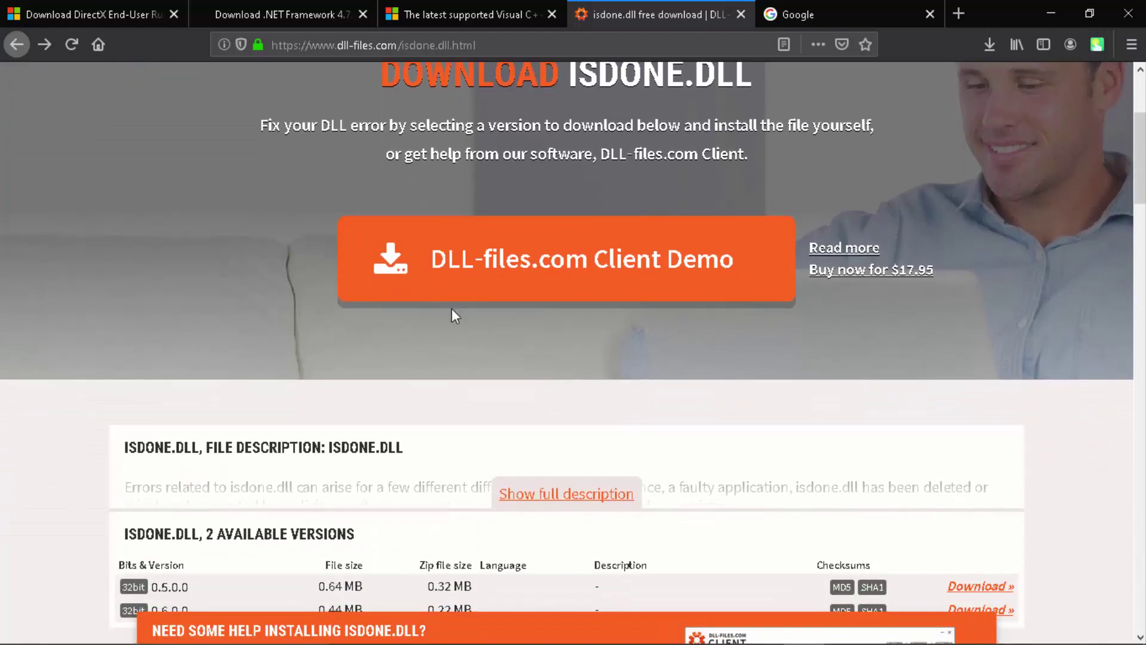
scroll(452, 310, down, 2)
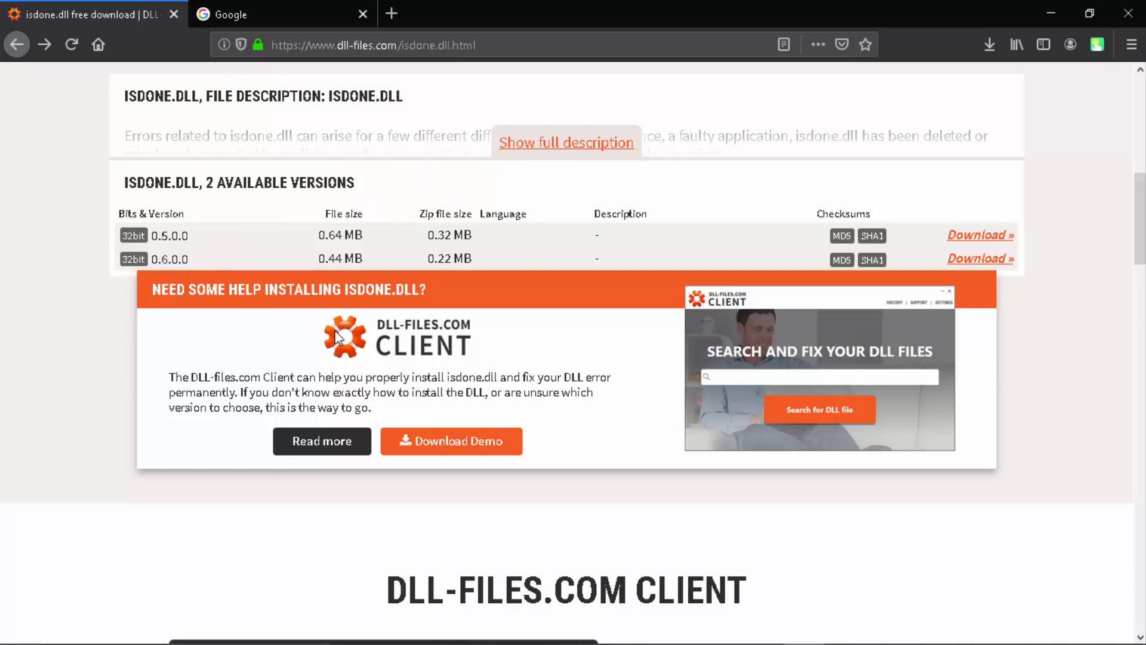
Step: Launch Notepad through Run and write 'isdone.dll --> System 32'
key(super+r)
text(notepad)
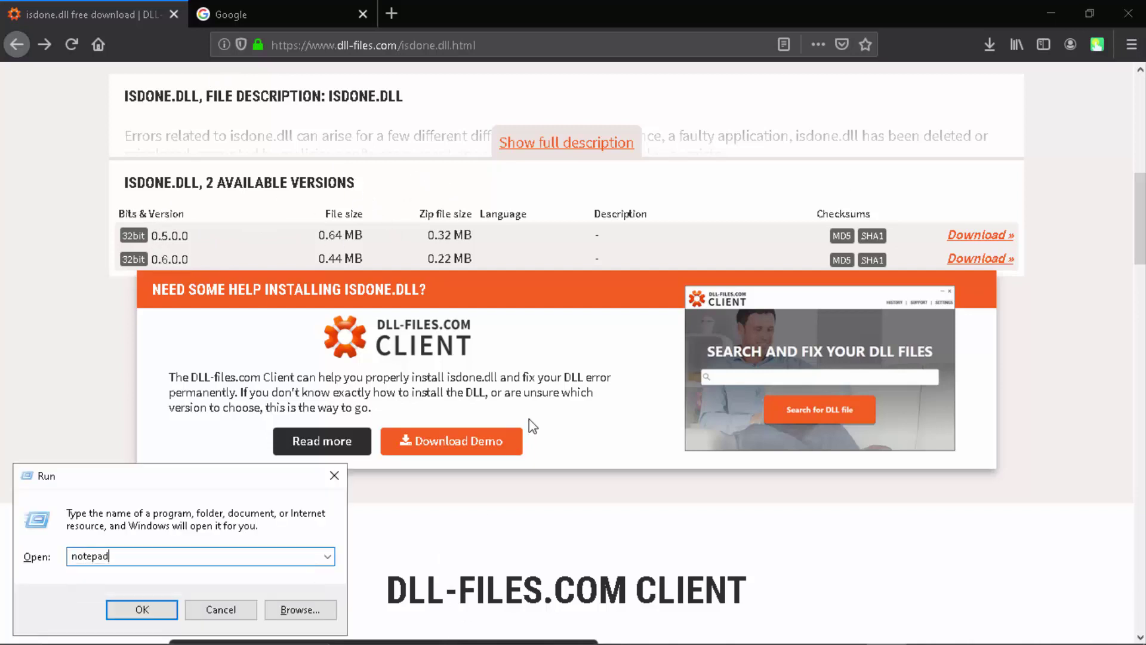
key(Return)
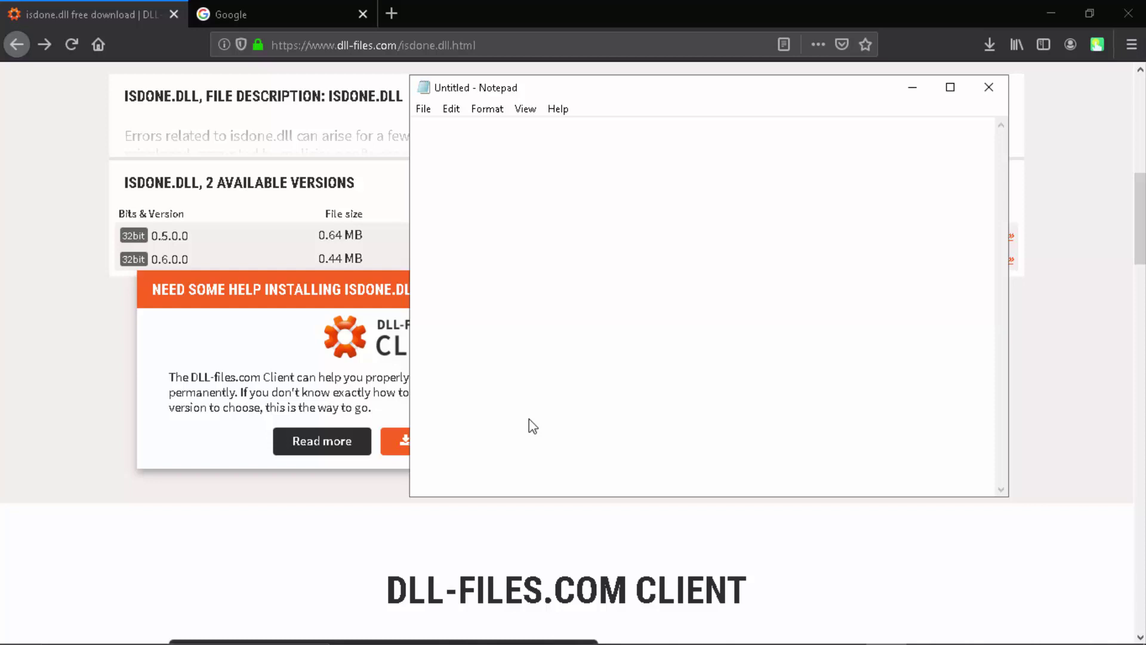
text(i)
key(BackSpace)
text(isdon)
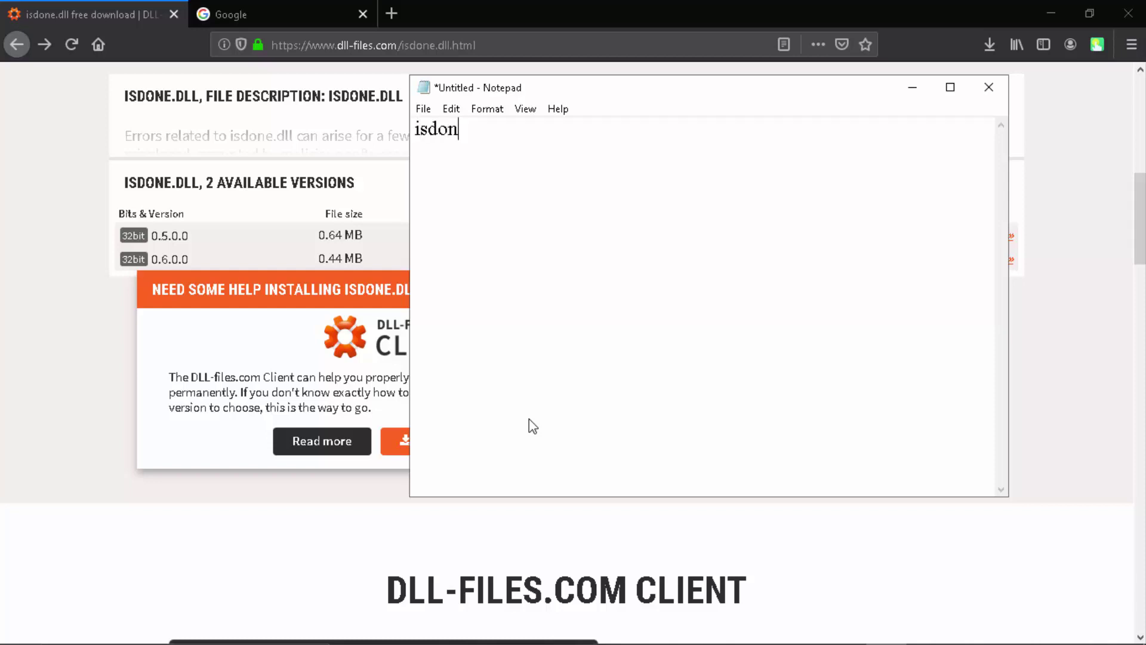
text(e.dll --> System 32)
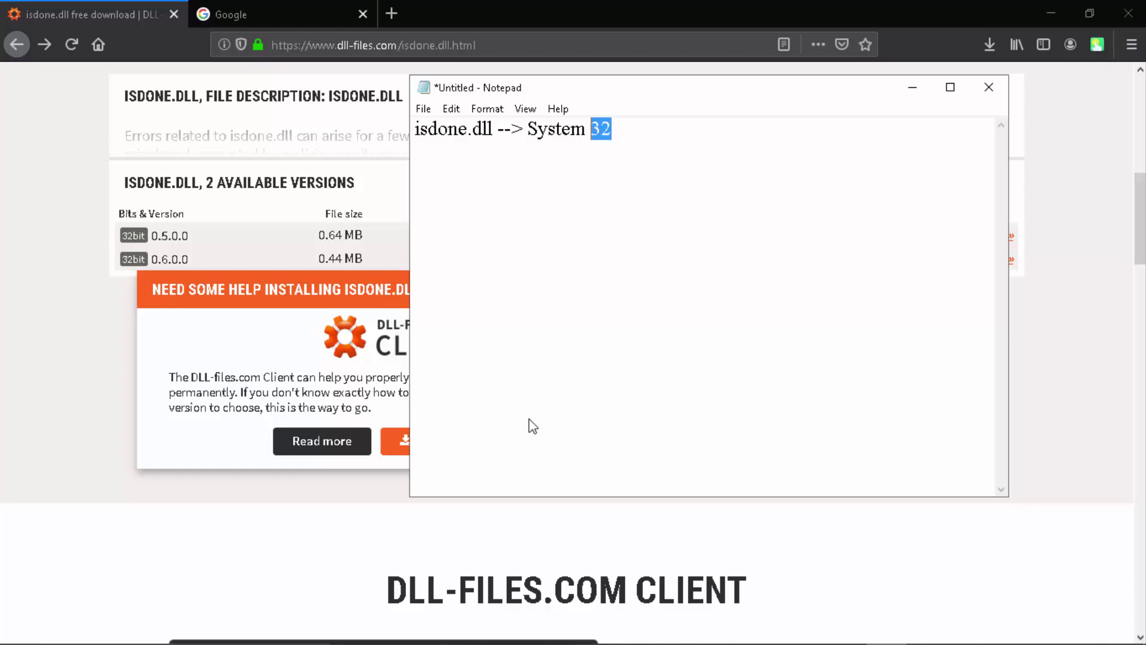
Step: Change 'System 32' to 'sysWOW64' in the note, then select all of its text
key(ctrl+shift+Left)
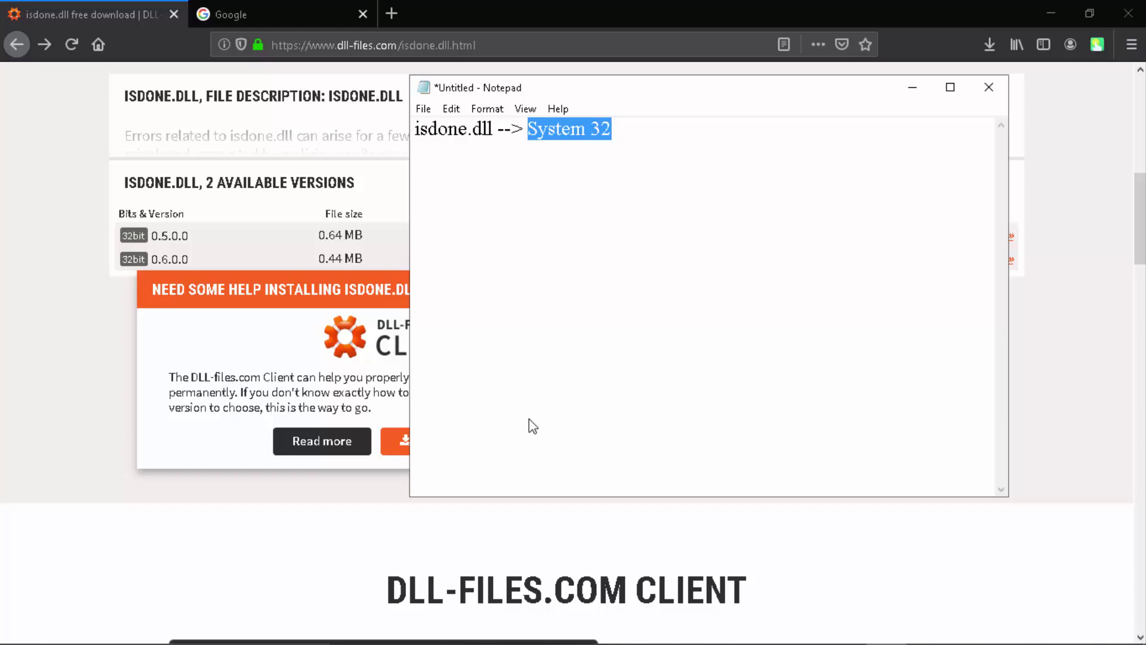
key(BackSpace)
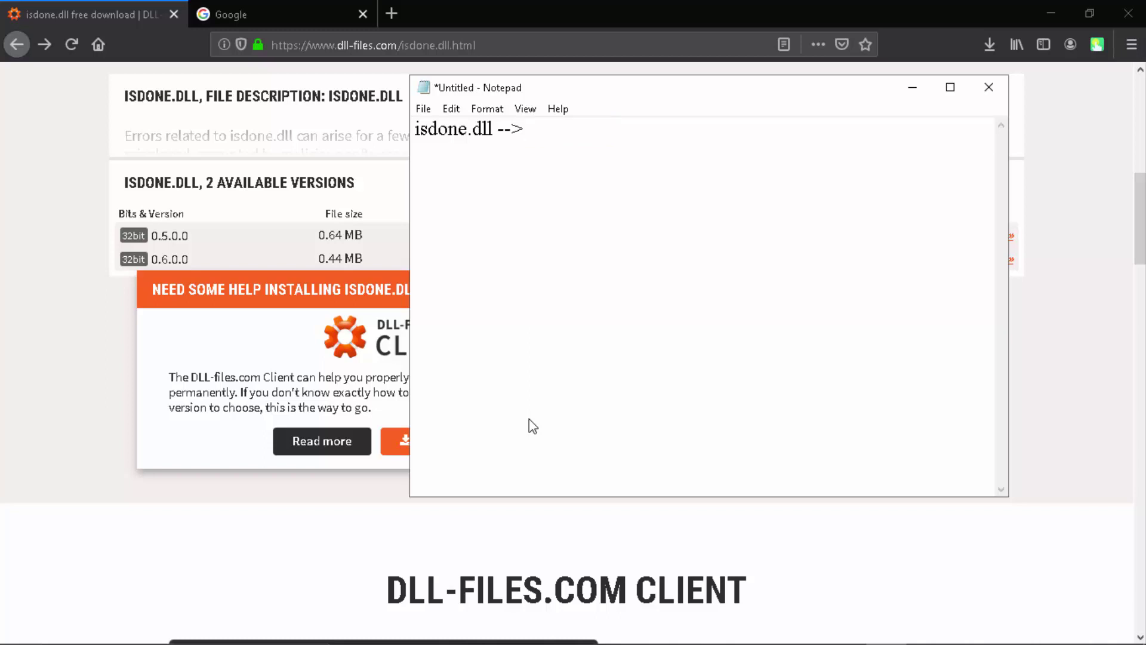
text(sysWOW)
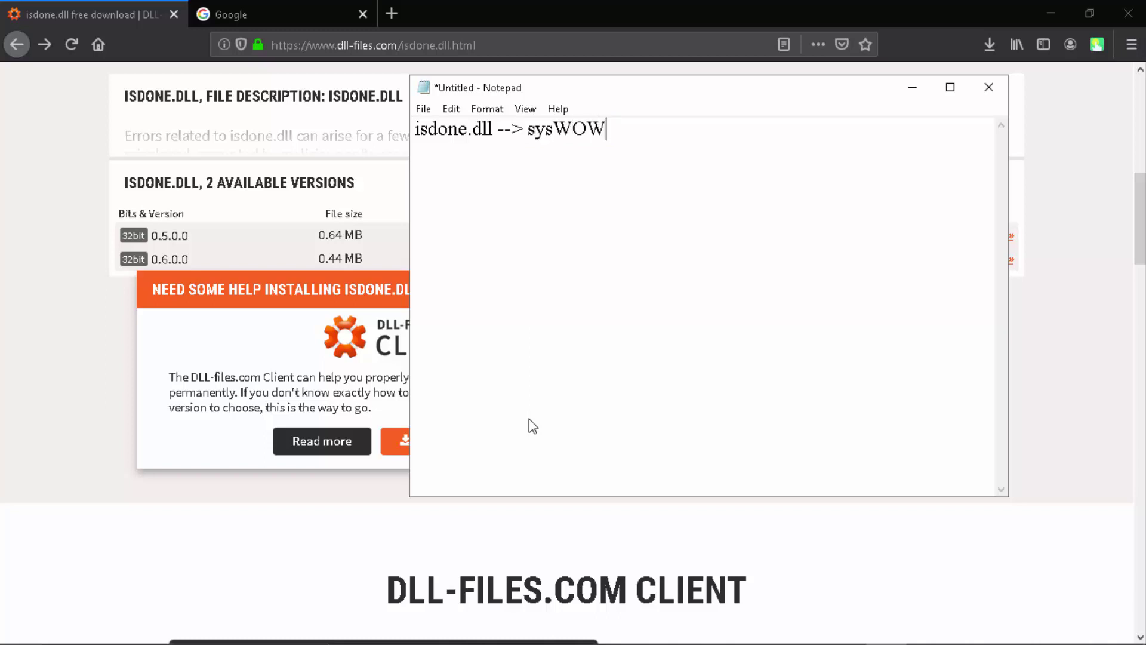
text(64)
key(ctrl+a)
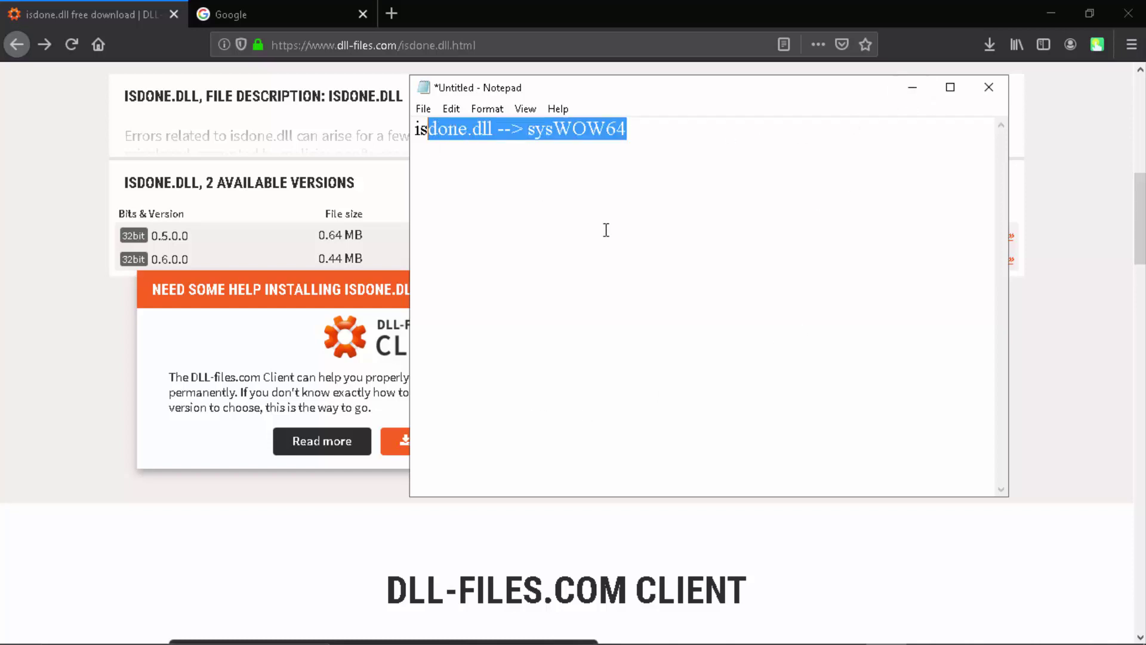
Step: Write the two-line note '32bit --> sysWOW64' and '64bit --> system32'
text(i)
key(BackSpace)
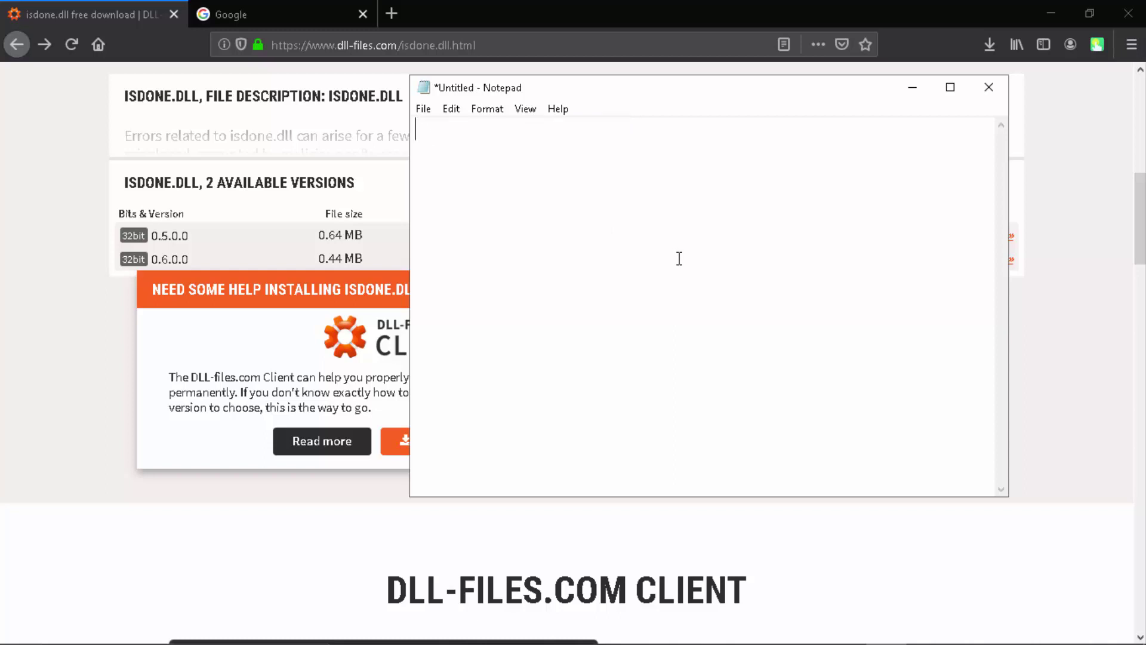
text(32bit --> sysW)
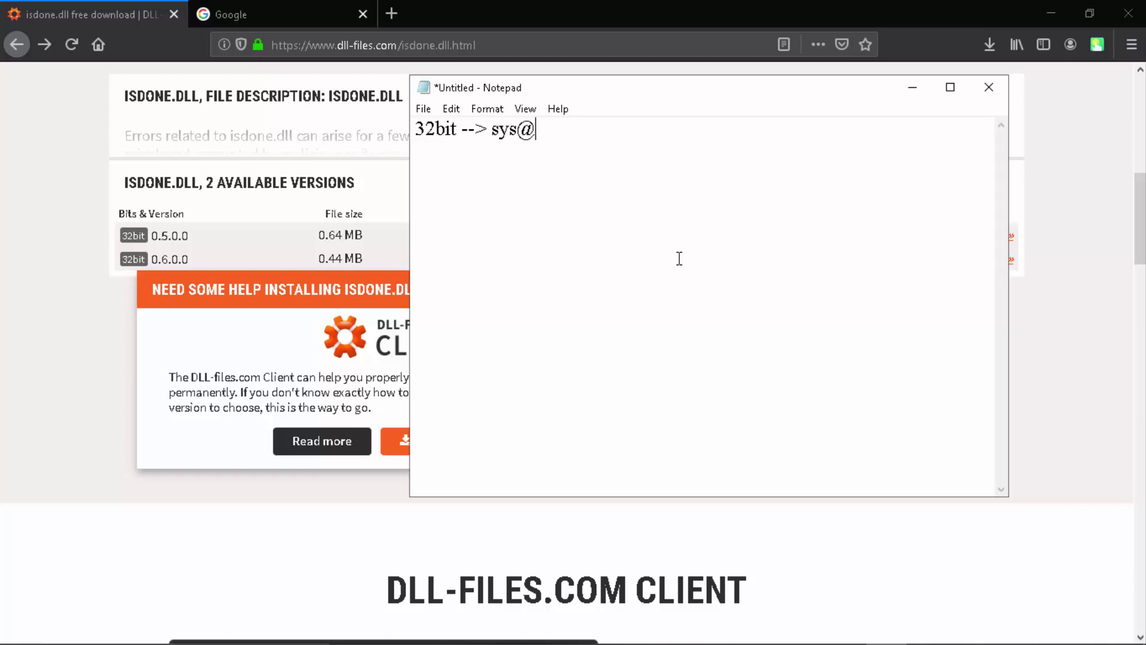
key(BackSpace)
text(WOW62)
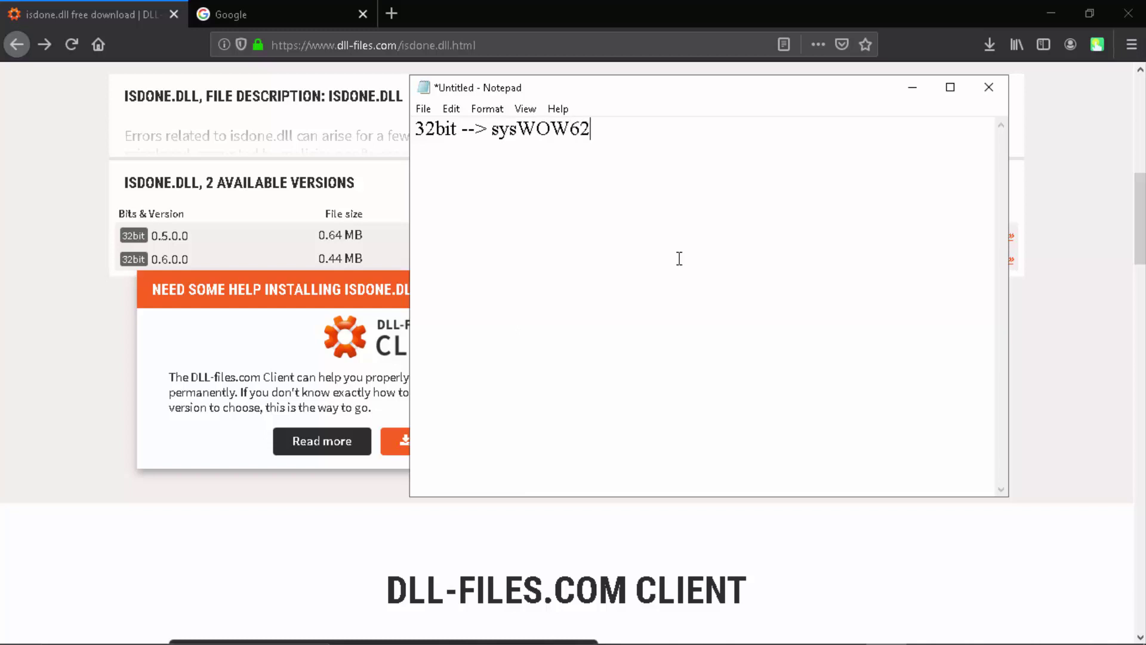
key(BackSpace)
text(4)
key(Return)
text(64bit -->)
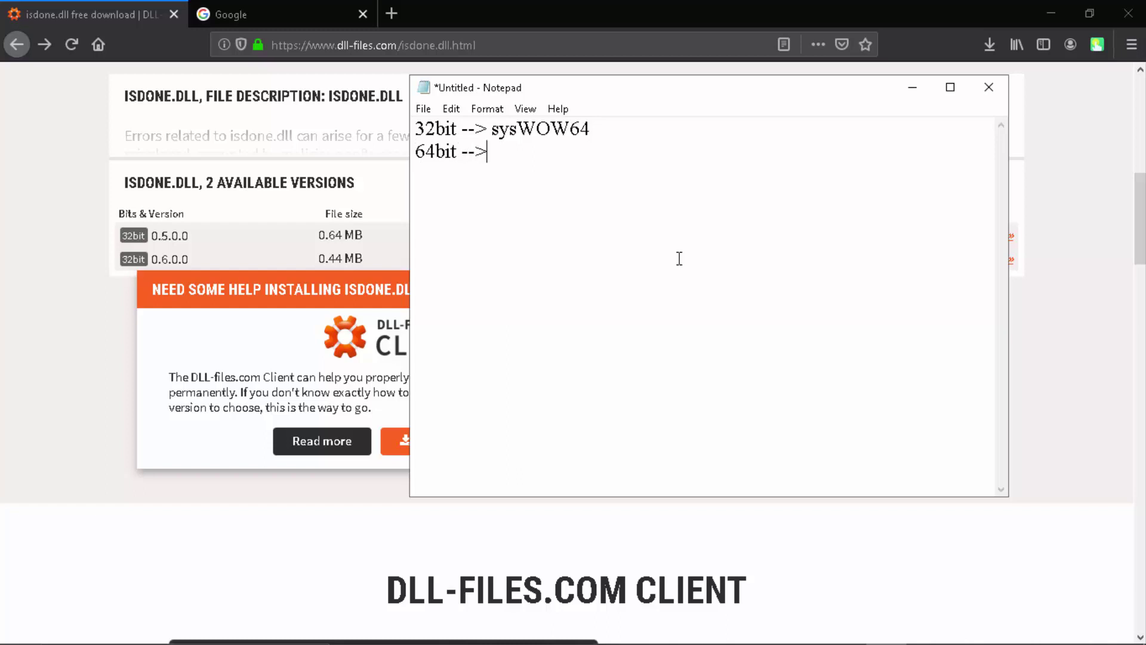
text( system32)
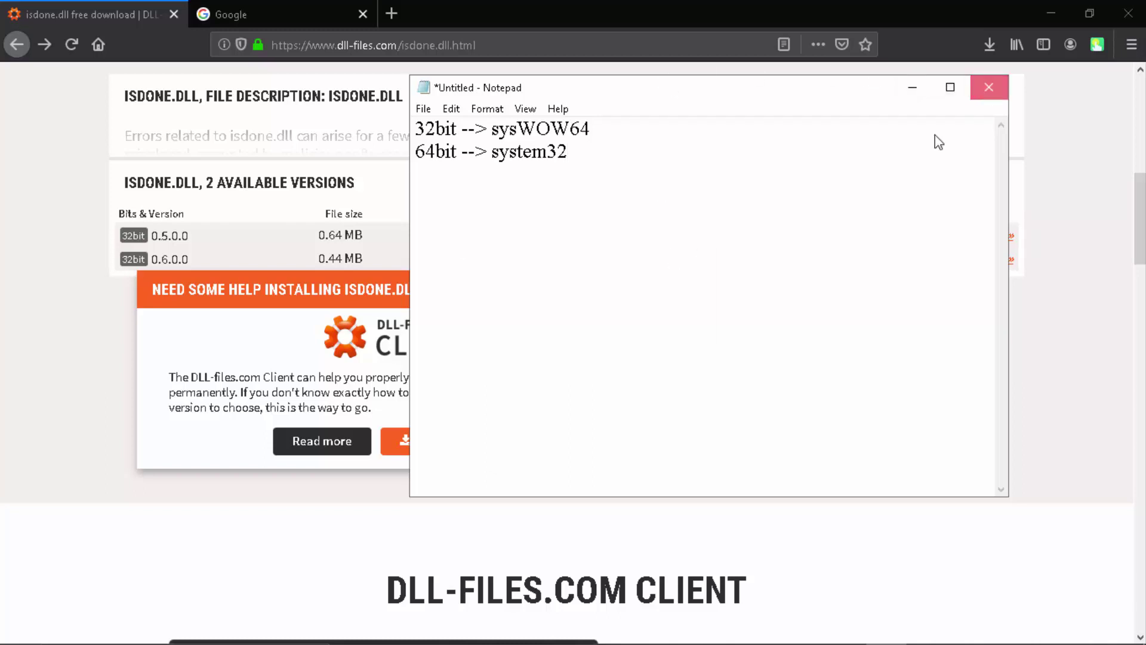
Step: Close Notepad without saving and inspect the 32bit badge on the 0.5.0.0 row
click(989, 87)
click(604, 331)
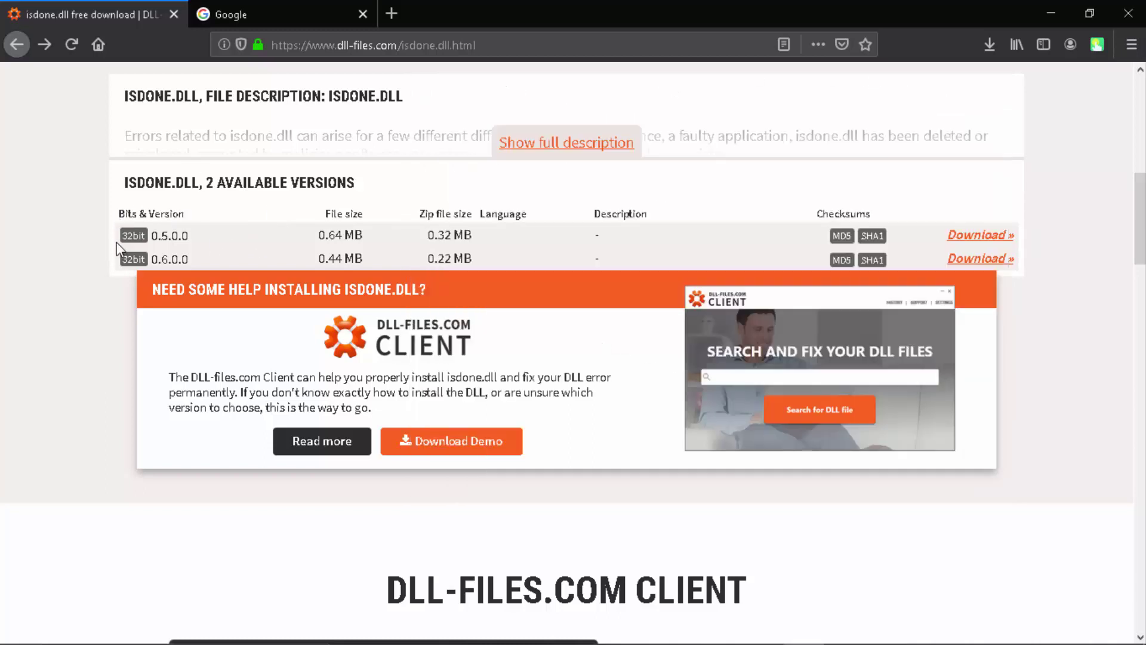
drag(121, 236, 149, 241)
right_click(128, 237)
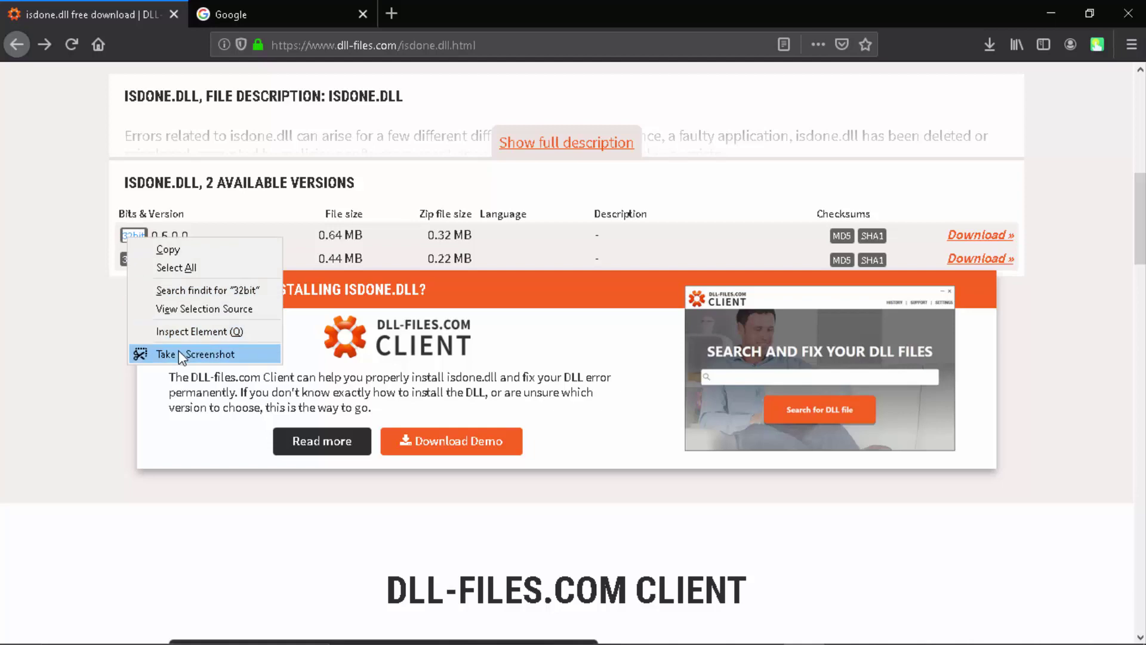
click(178, 334)
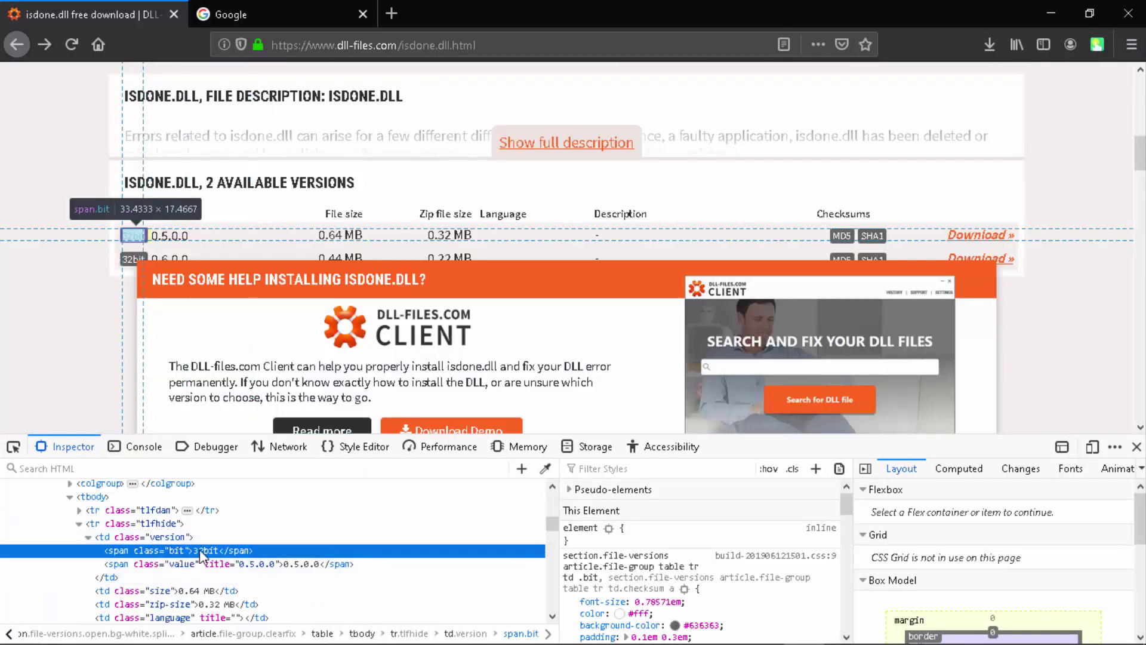
Step: Change the badge text to 64bit in the page inspector and close DevTools
double_click(202, 551)
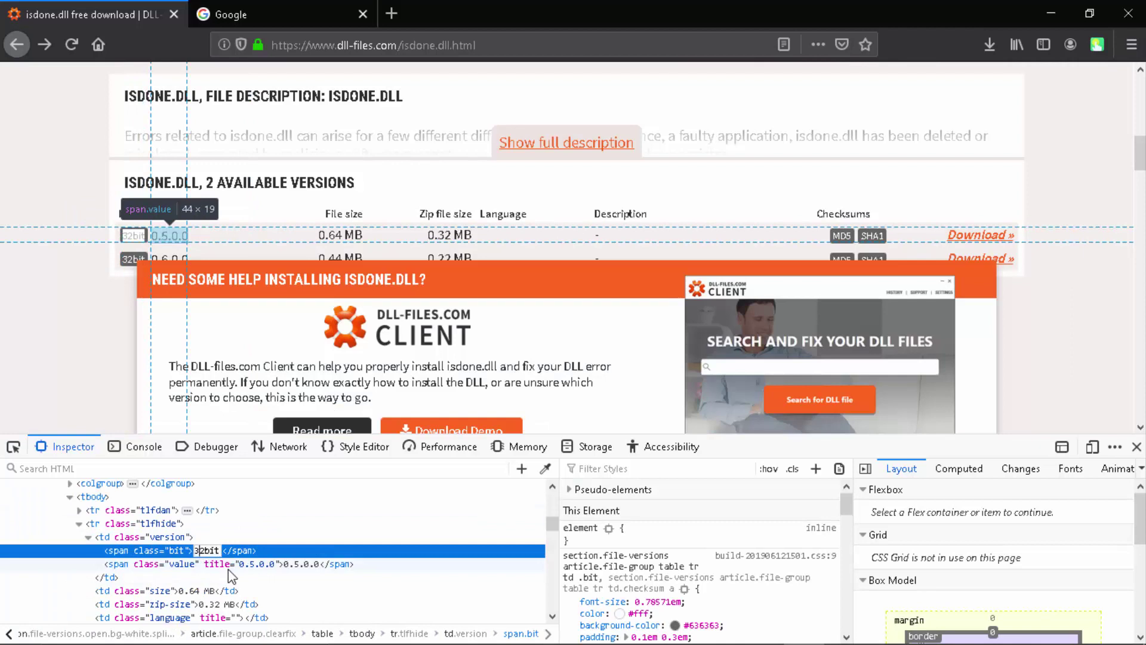
text(64bit)
key(Return)
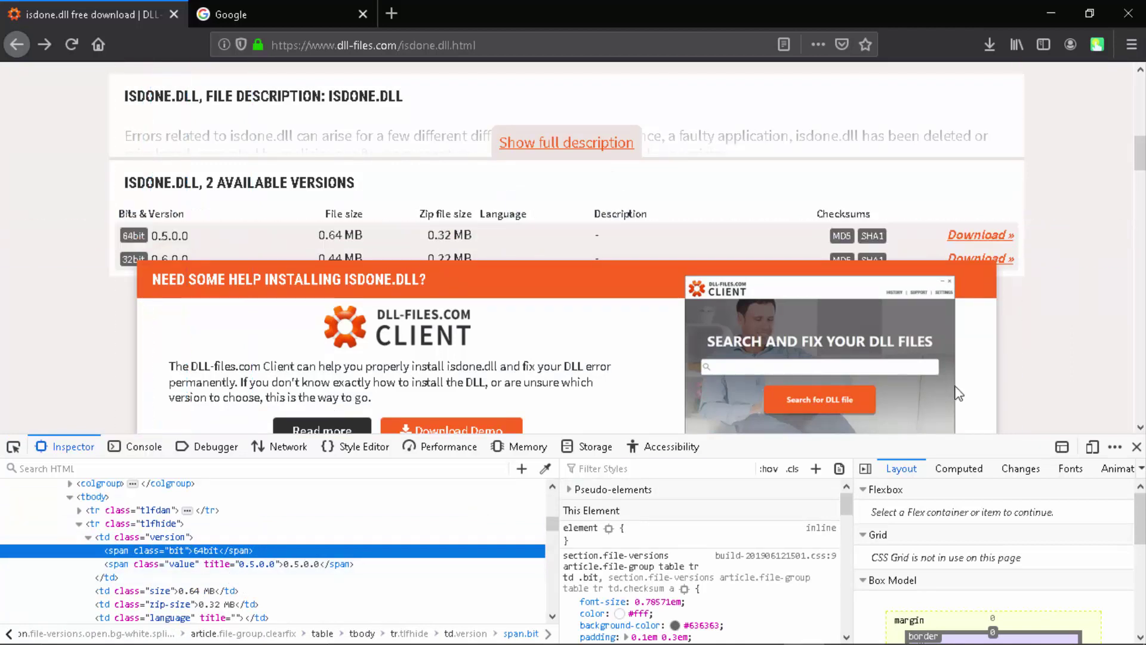
click(1137, 446)
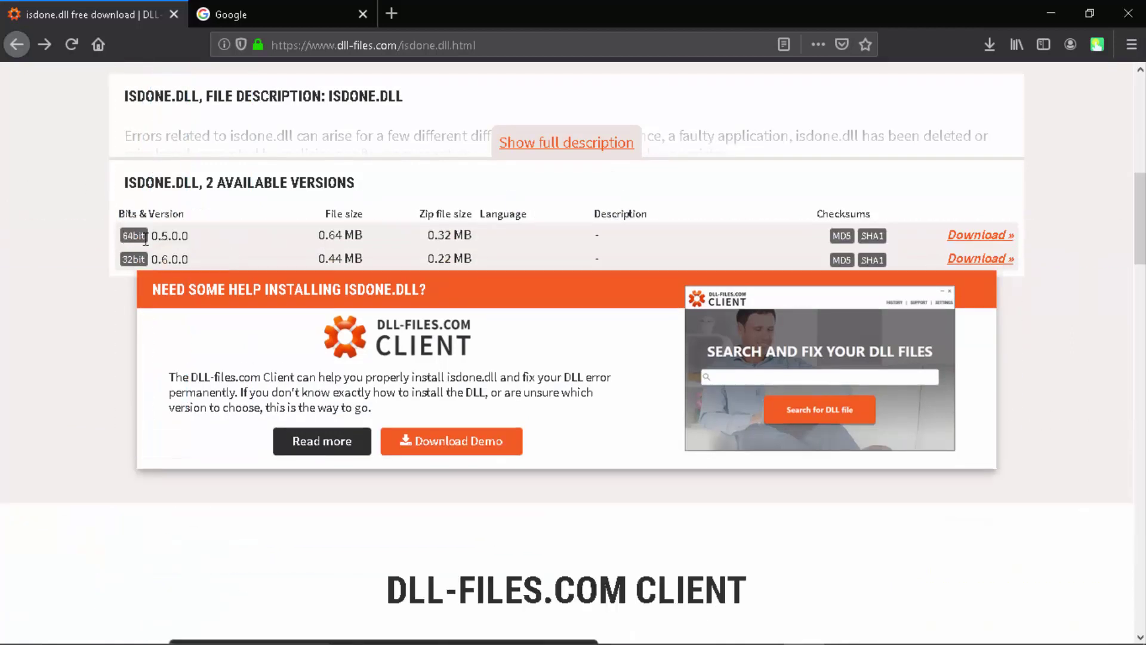
Step: Select the edited 64bit badge text on the 0.5.0.0 row
drag(147, 235, 122, 236)
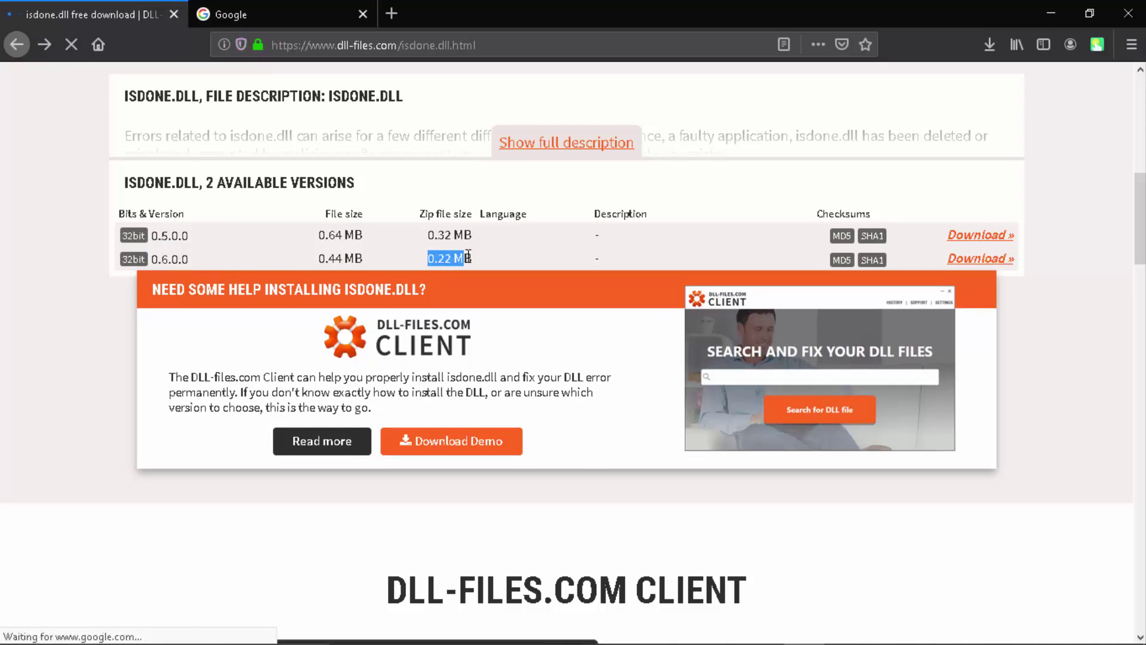
Step: Start downloading the 32bit 0.6.0.0 version of isdone.dll
click(472, 258)
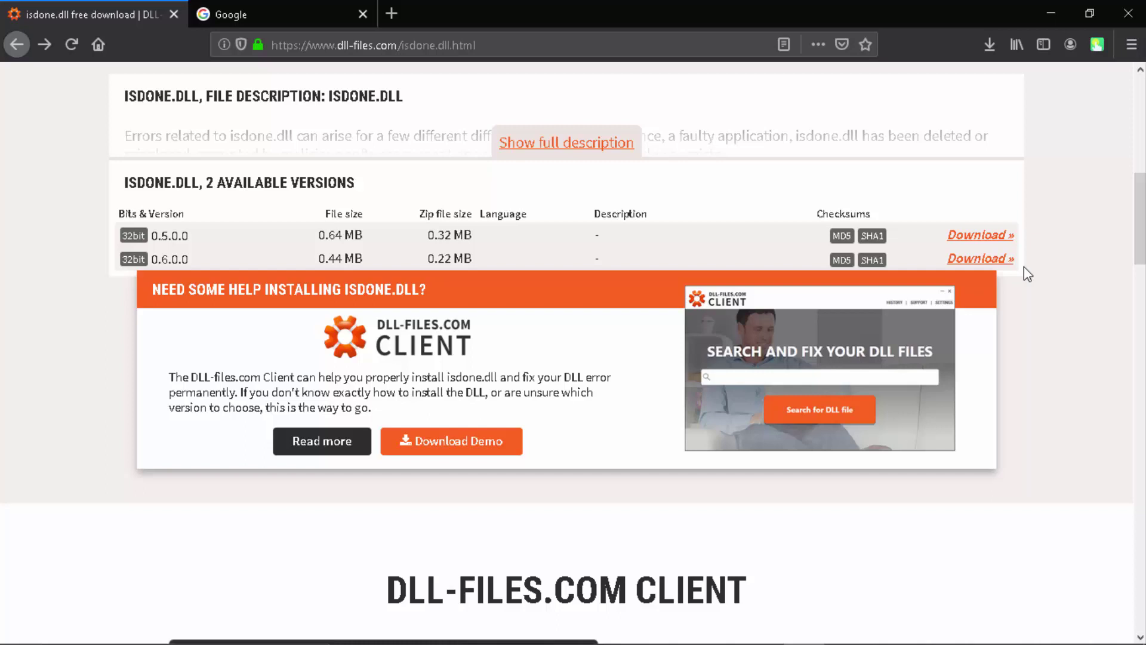
click(985, 264)
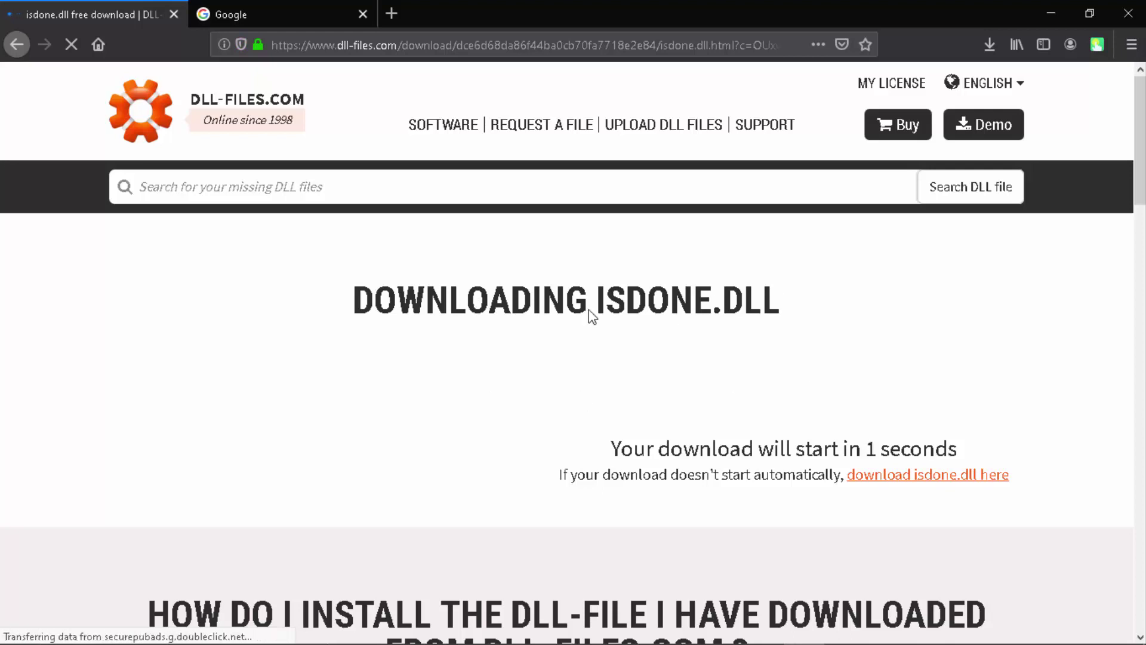
scroll(758, 366, down, 4)
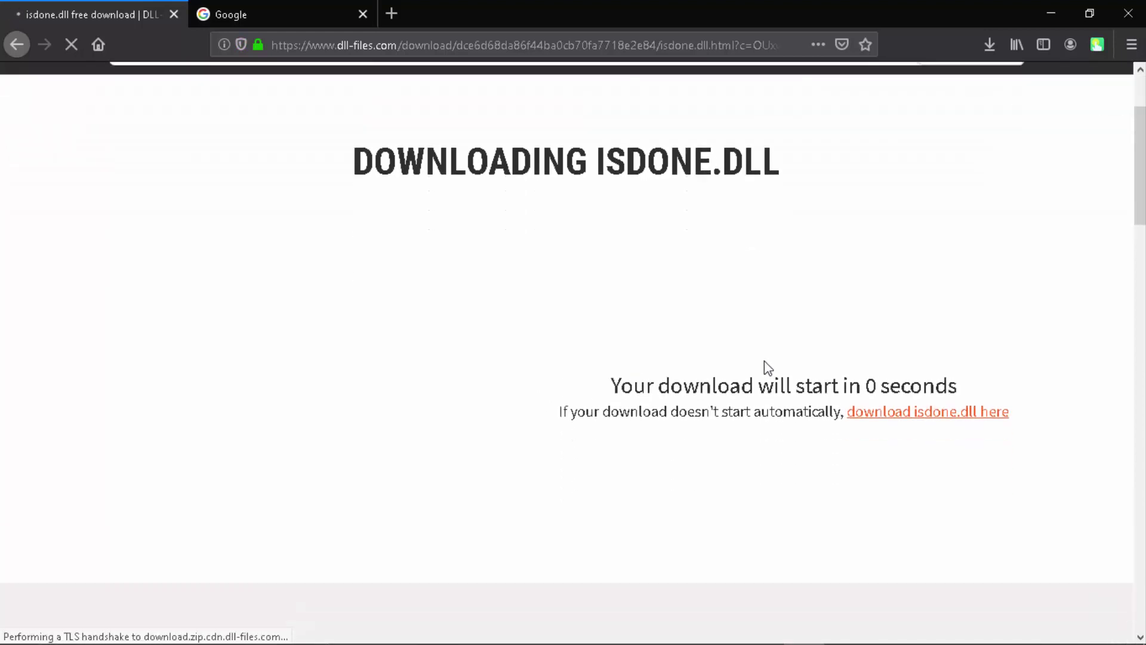
scroll(769, 368, down, 2)
scroll(235, 335, down, 5)
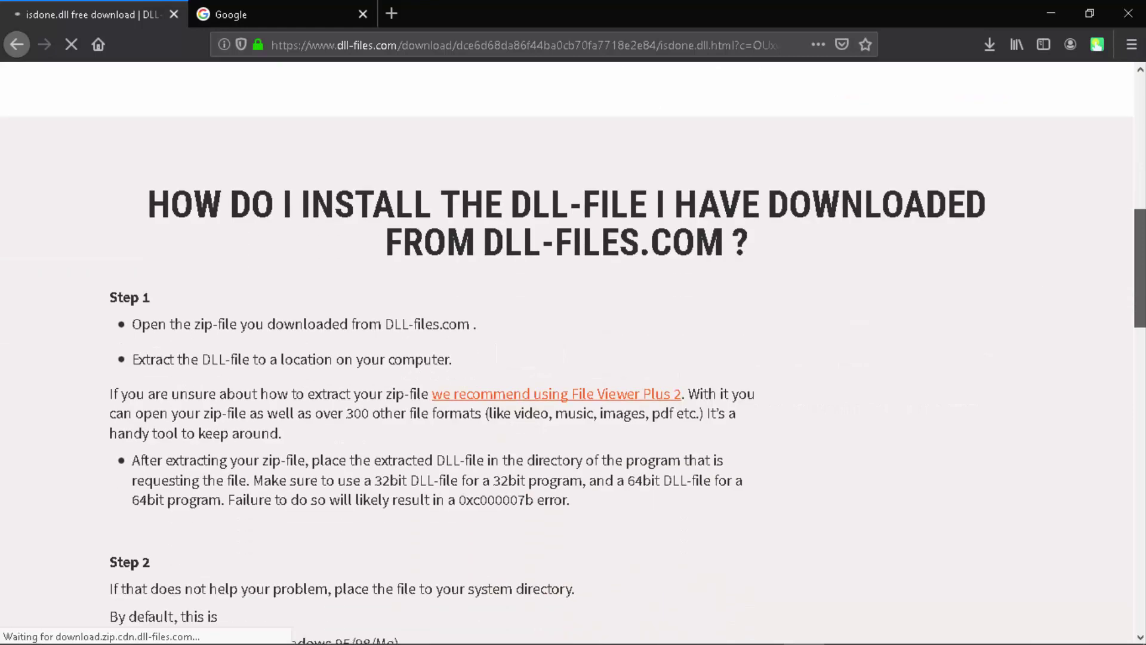
scroll(236, 334, down, 3)
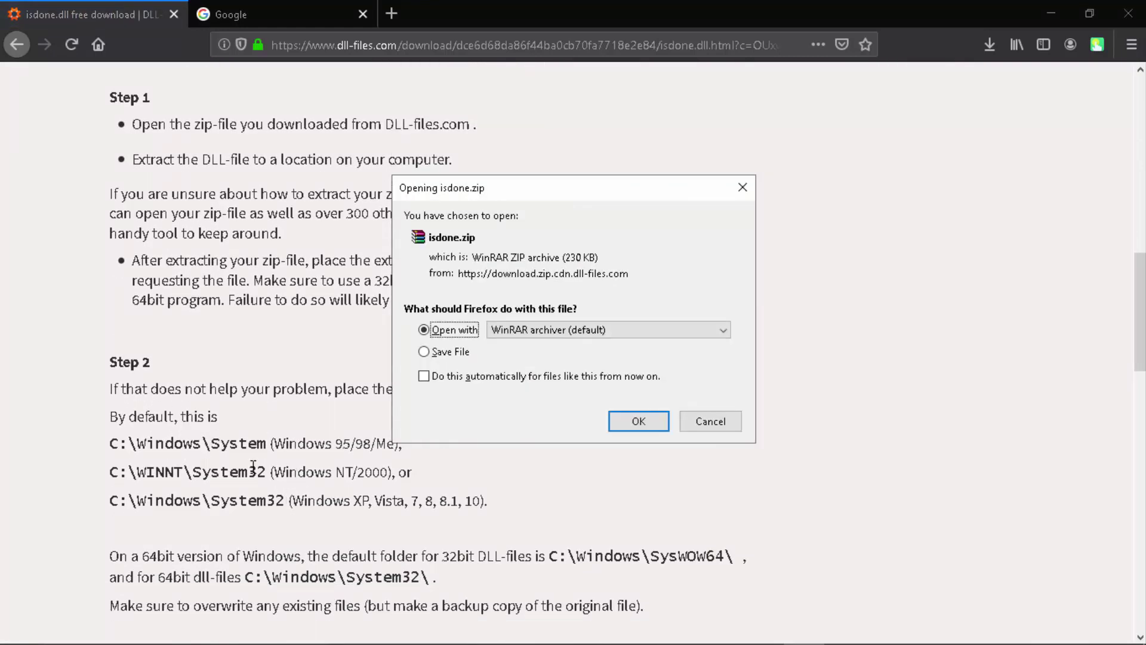
scroll(253, 467, down, 2)
scroll(253, 466, down, 3)
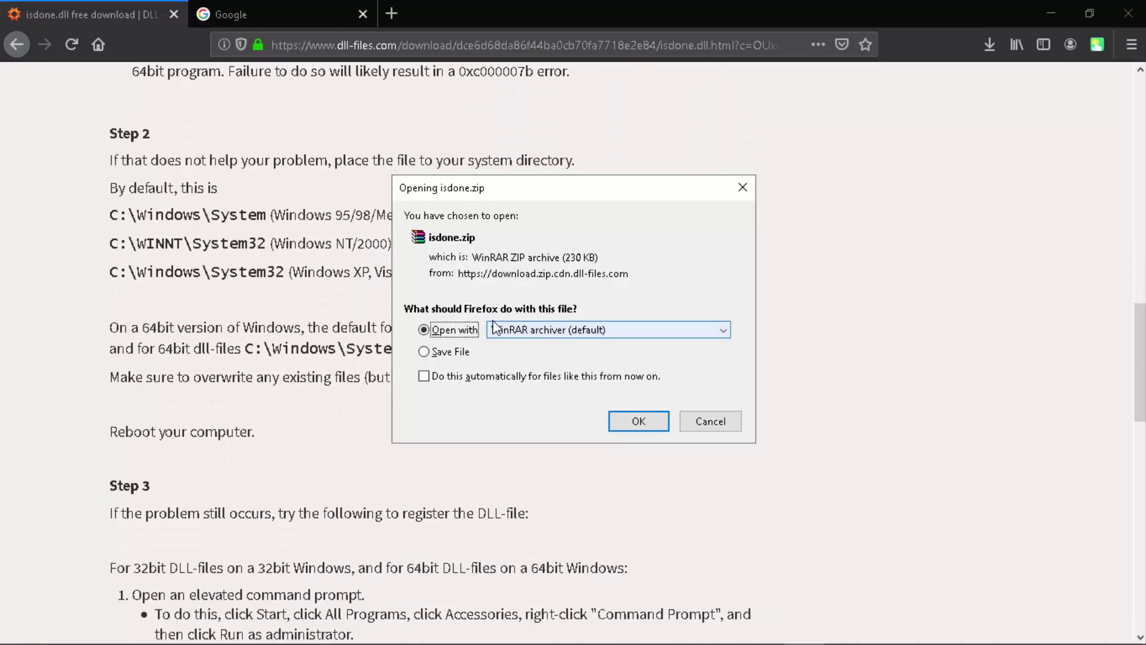
Step: Save isdone.zip to disk and check it in the recent downloads list
click(425, 352)
click(638, 420)
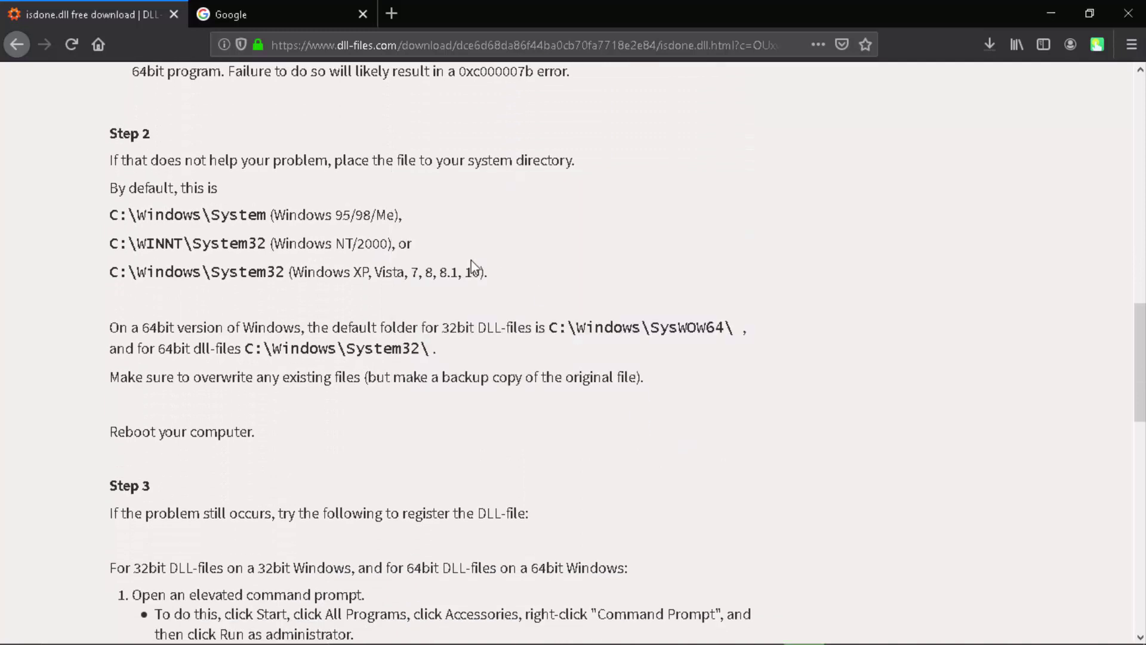
click(989, 44)
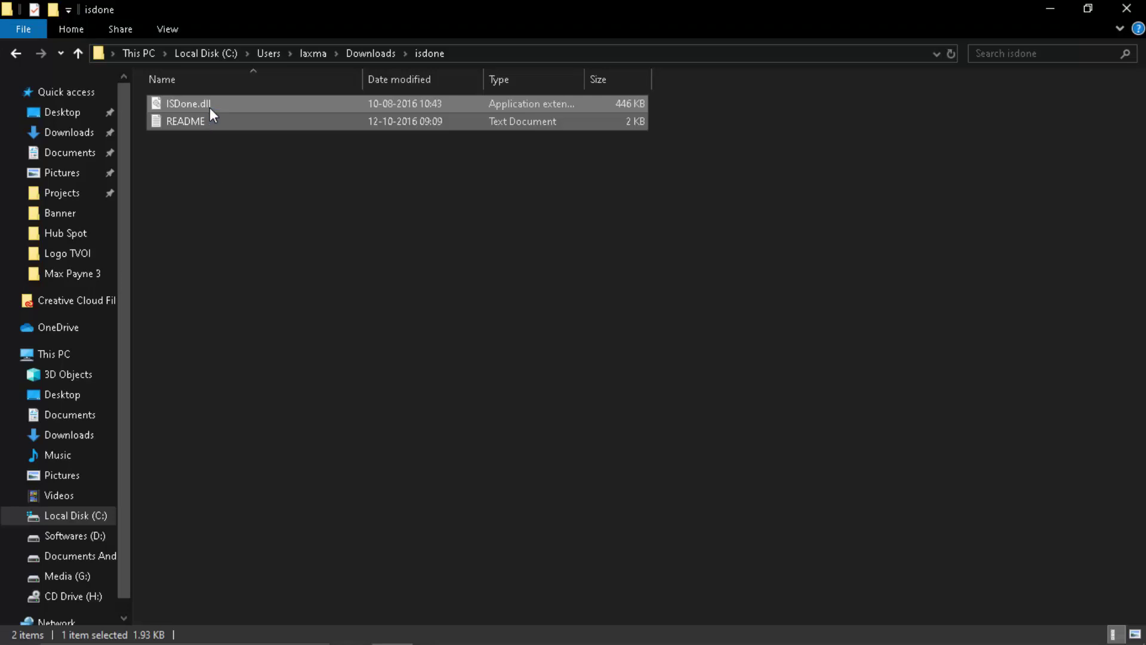
click(212, 142)
Step: Delete README from the isdone folder and copy ISDone.dll
click(215, 121)
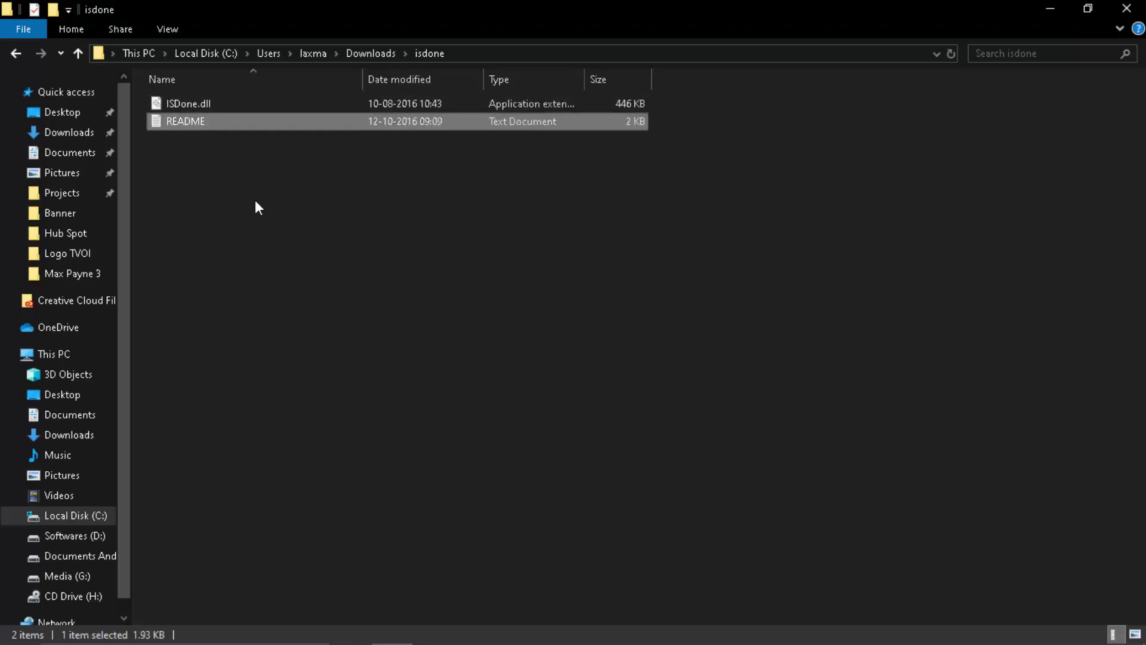
key(Delete)
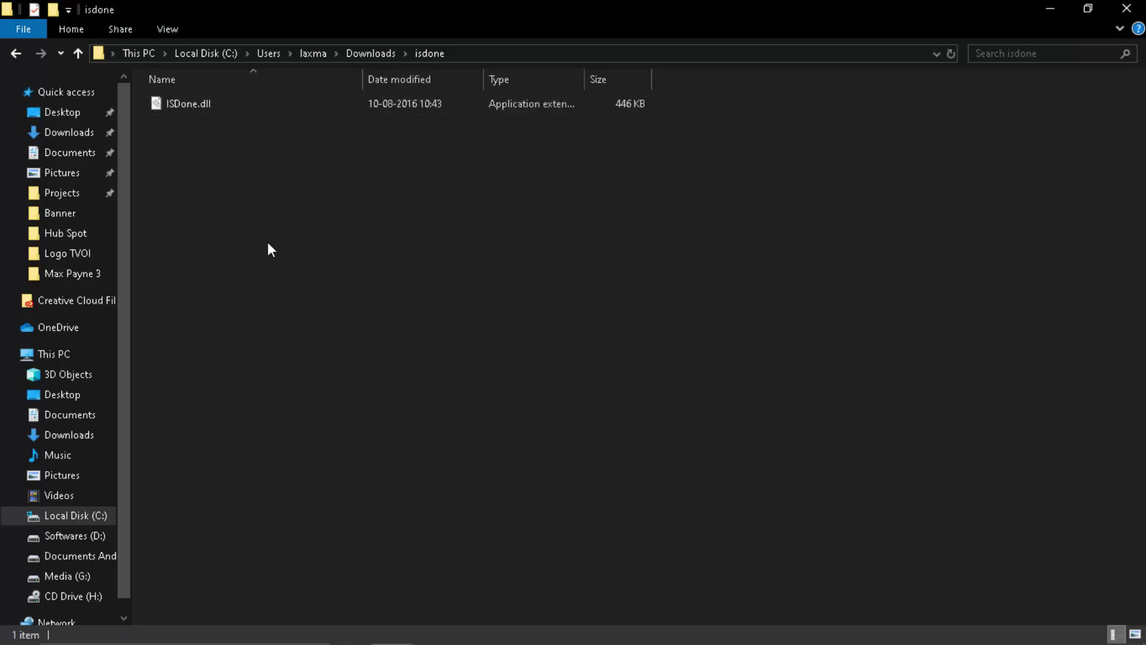
click(199, 103)
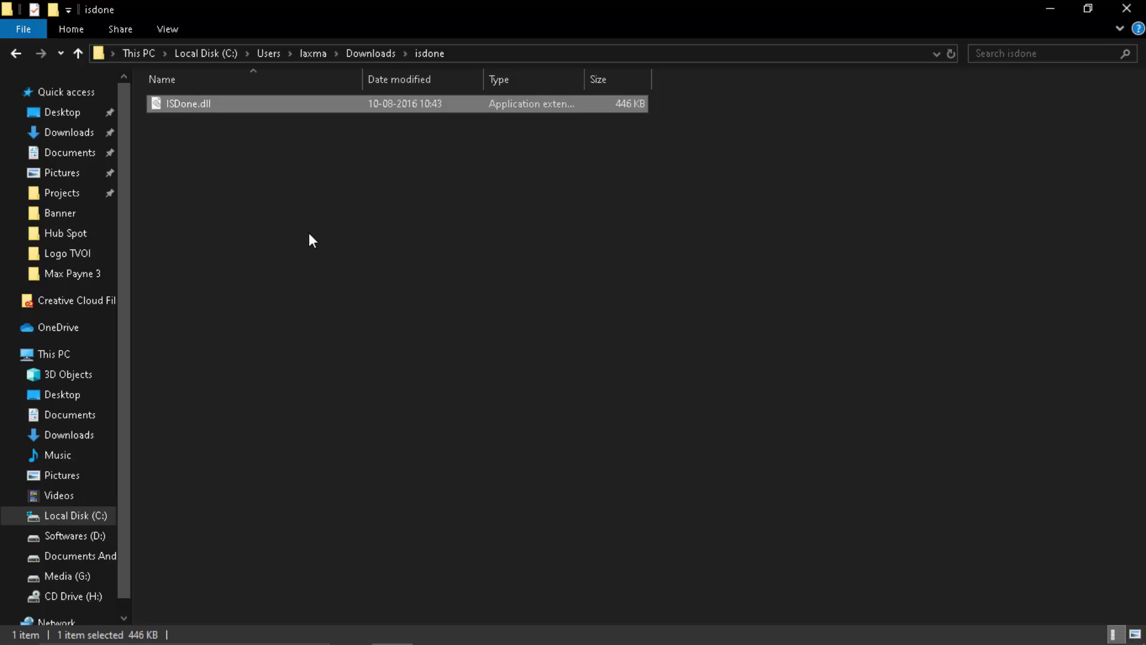
drag(222, 187, 203, 104)
right_click(203, 104)
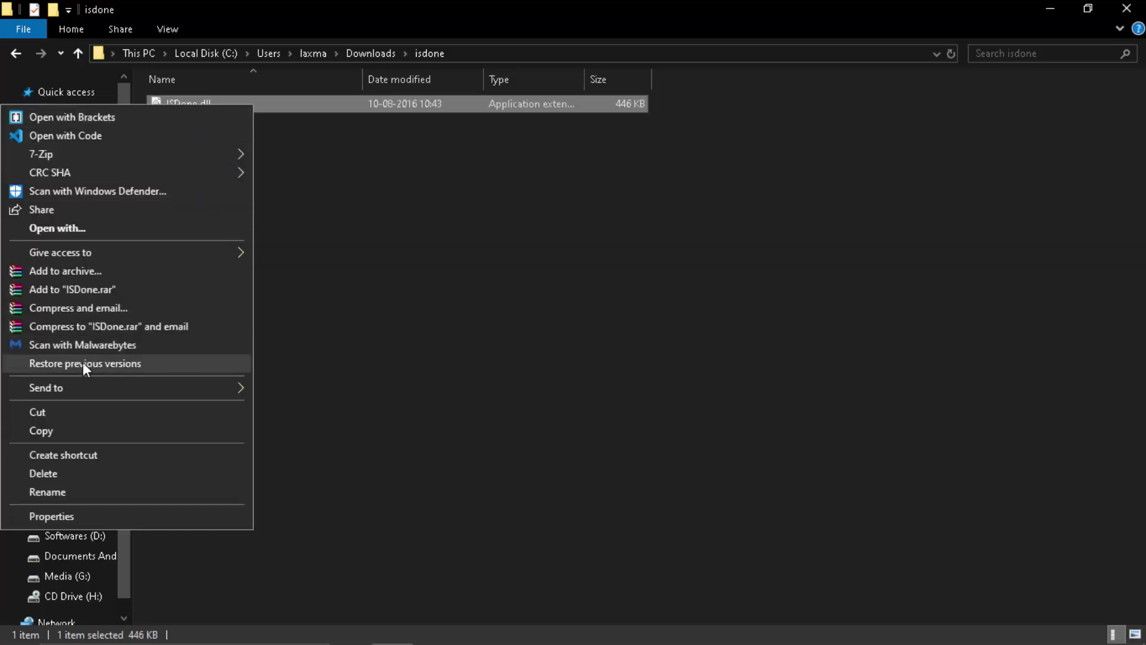
click(57, 429)
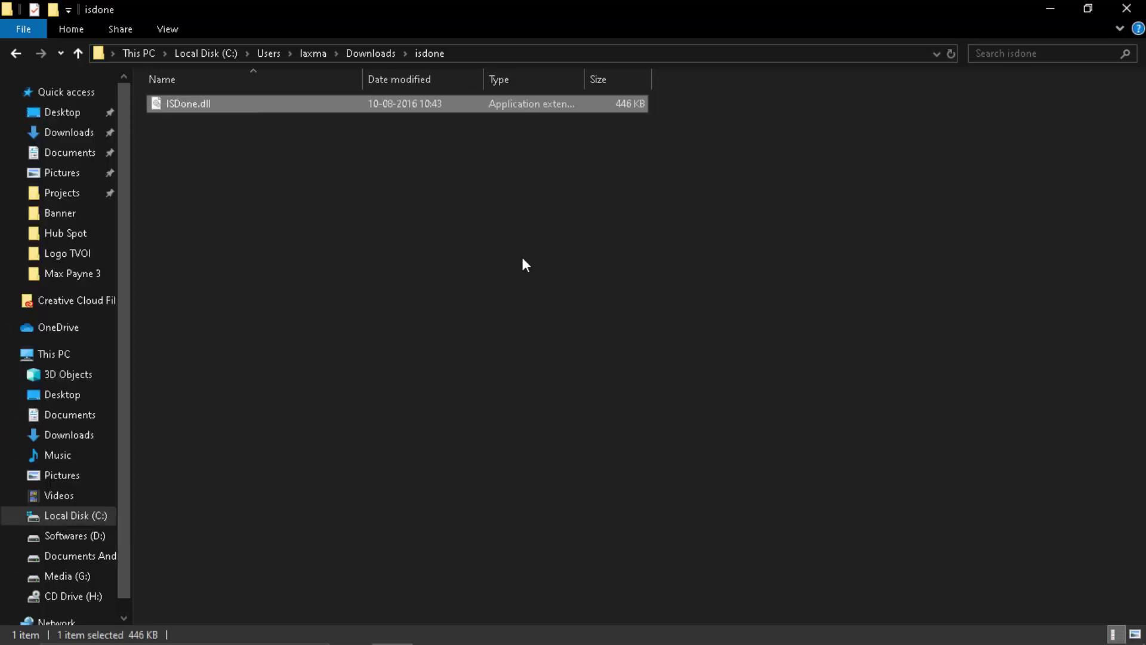
Step: Paste ISDone.dll into C:\Windows\SysWOW64
click(149, 53)
double_click(203, 239)
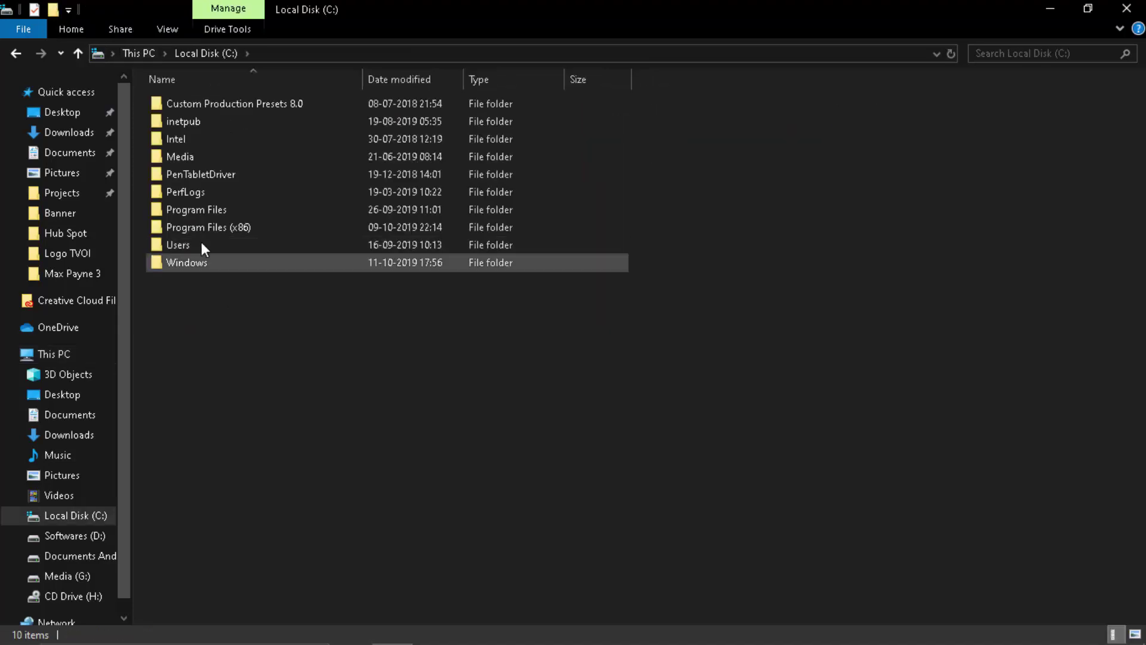
double_click(195, 261)
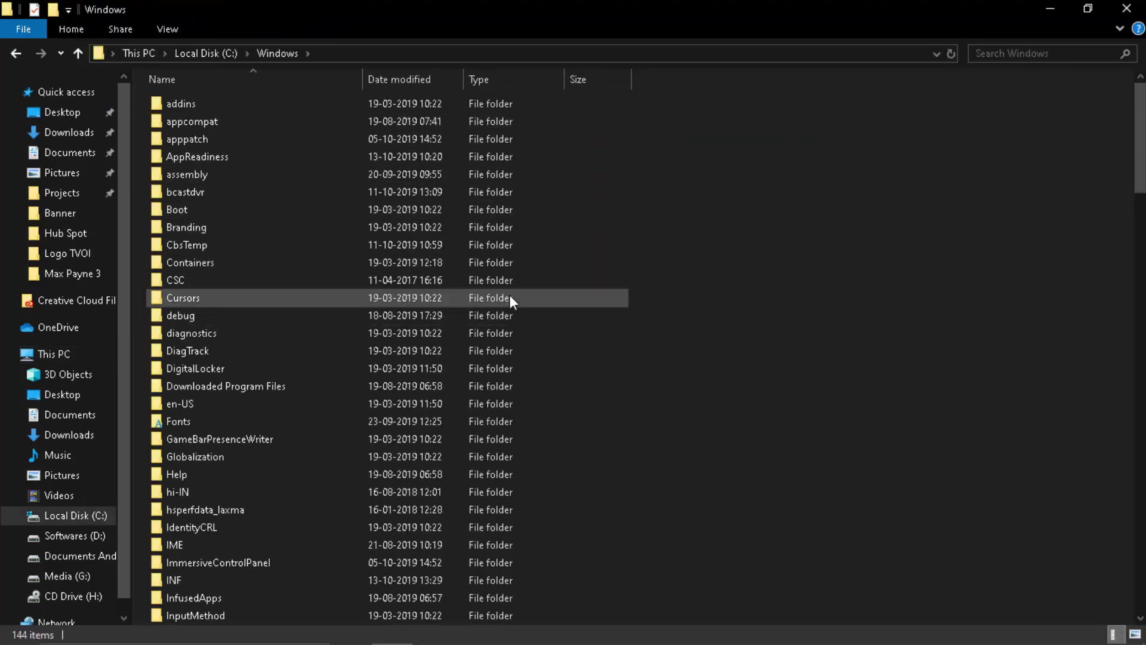
key(s)
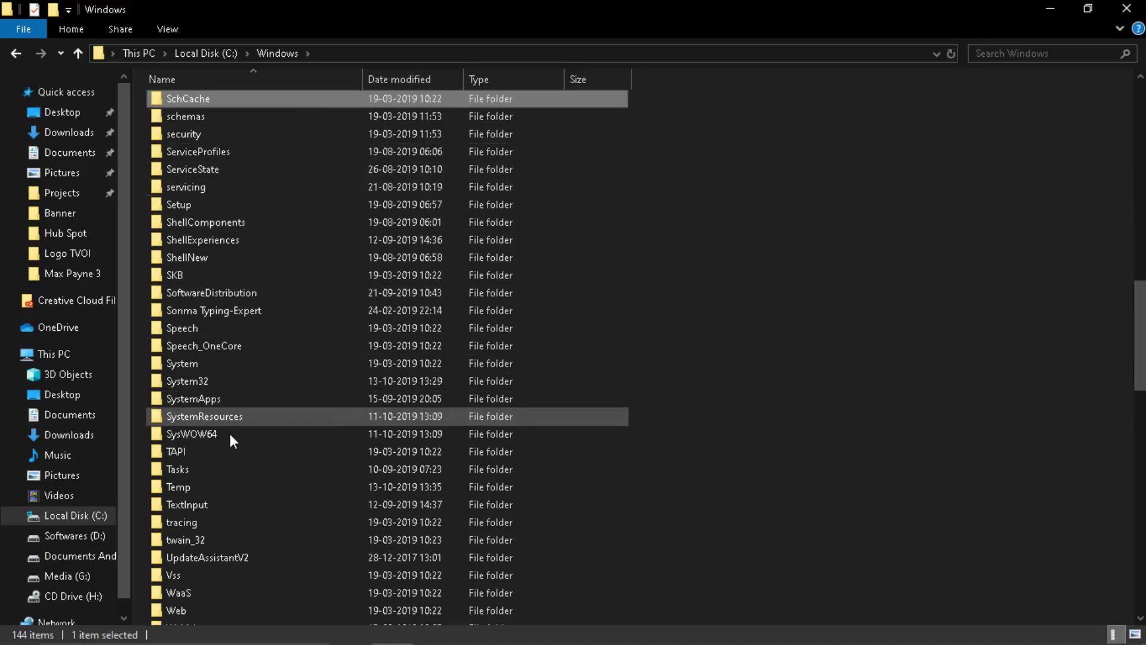
click(206, 381)
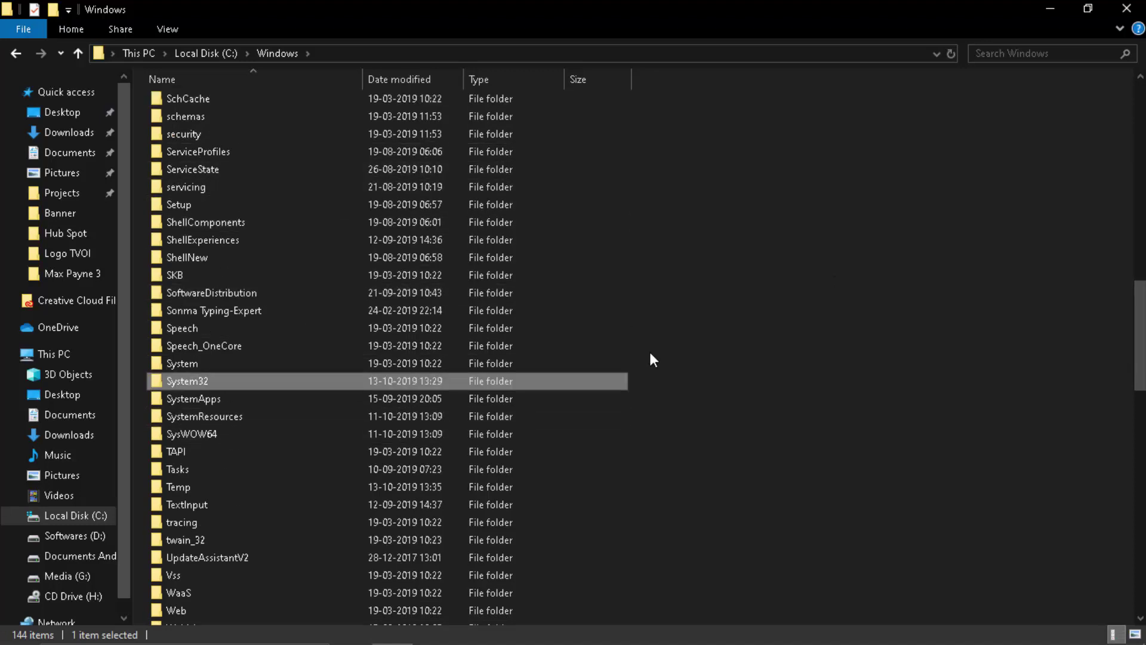
double_click(191, 434)
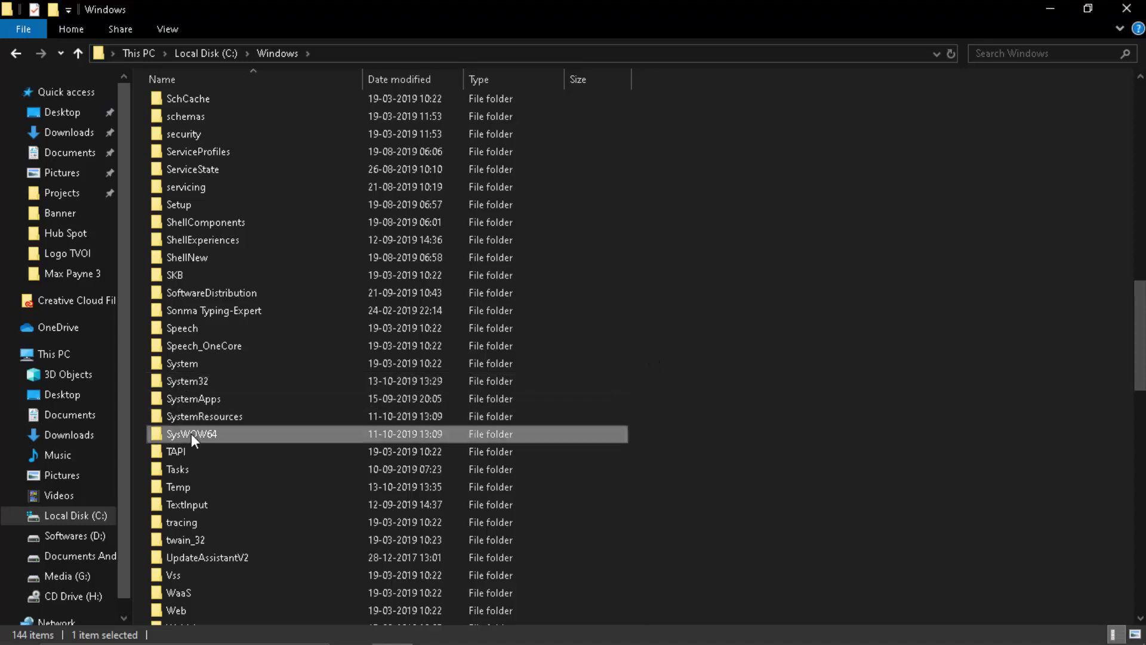
right_click(779, 209)
click(647, 306)
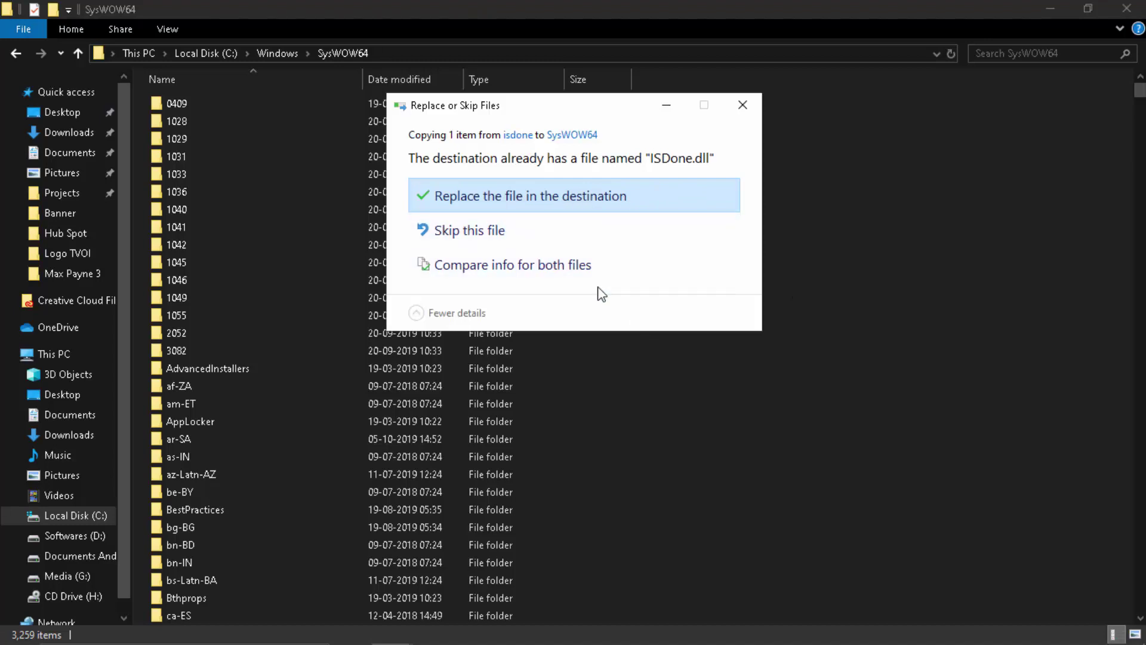
Step: Skip replacing in SysWOW64 and paste ISDone.dll into C:\Windows\System32 instead
click(743, 100)
key(alt+Up)
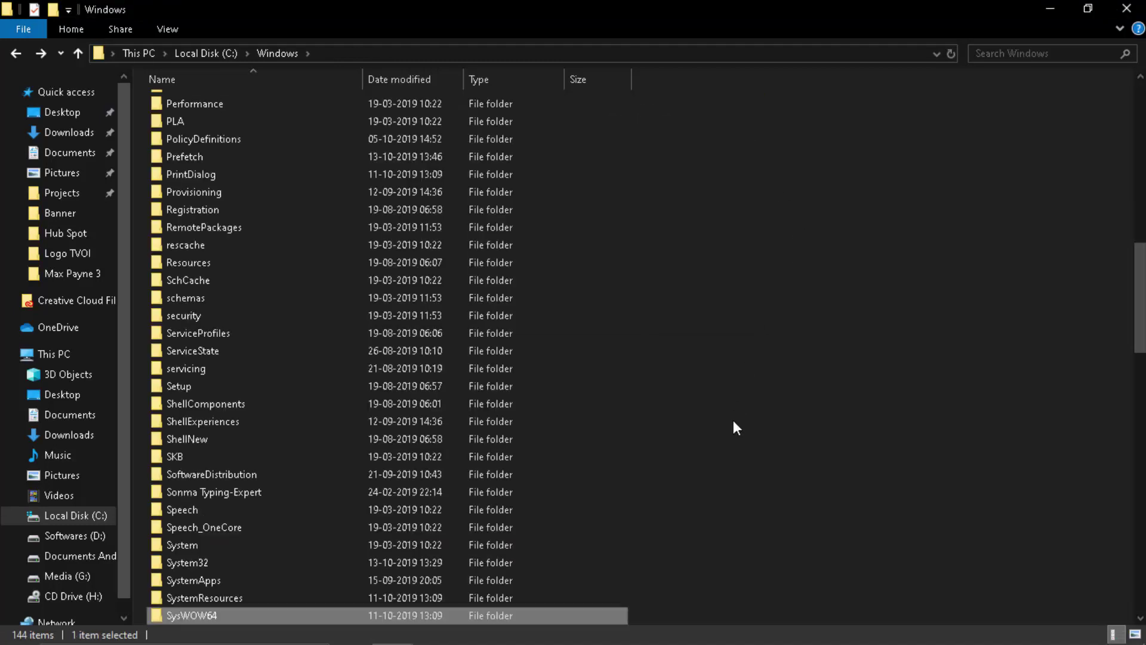
double_click(237, 561)
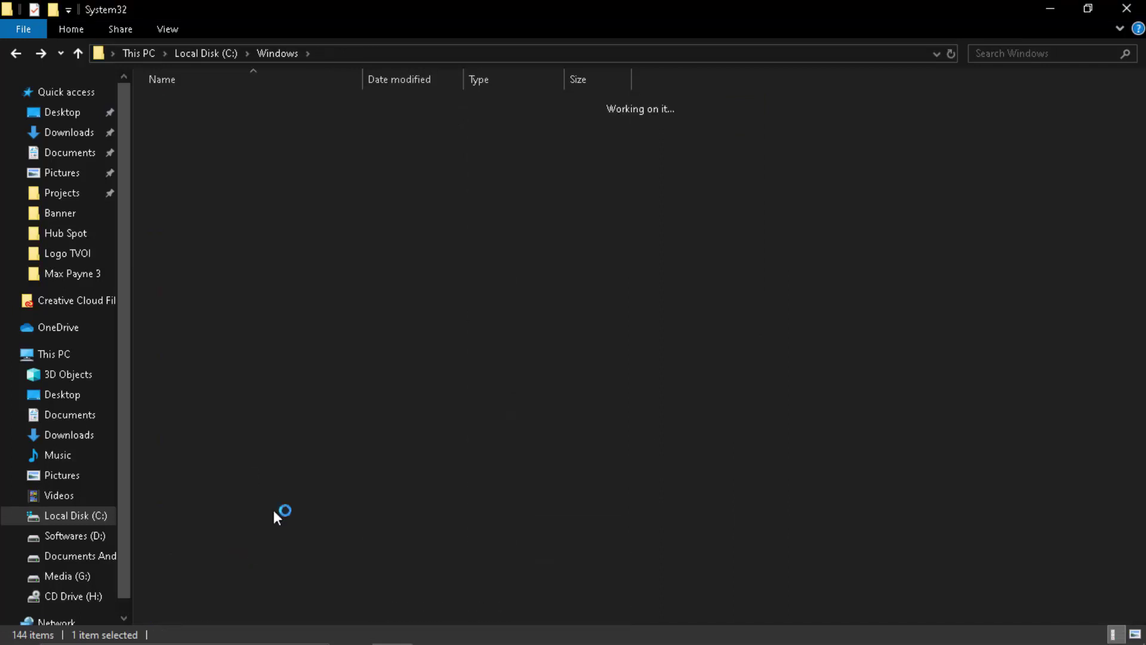
right_click(902, 181)
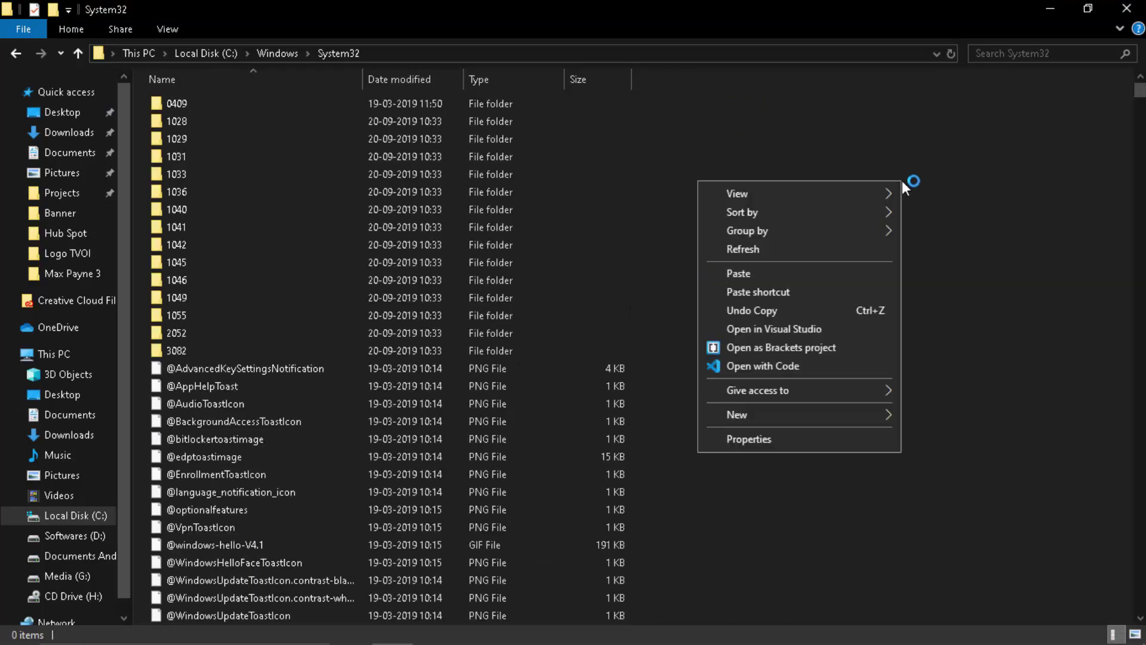
click(797, 277)
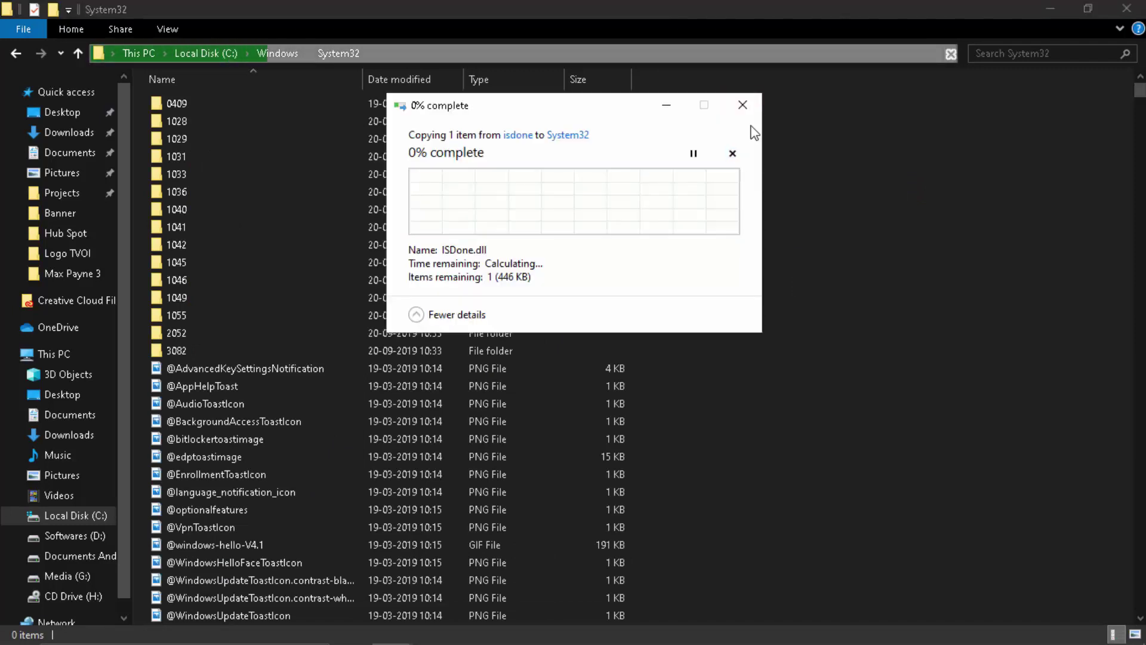
click(743, 106)
Step: Browse the System32 entries starting with 'I' to find the copied ISDone.dll
click(375, 266)
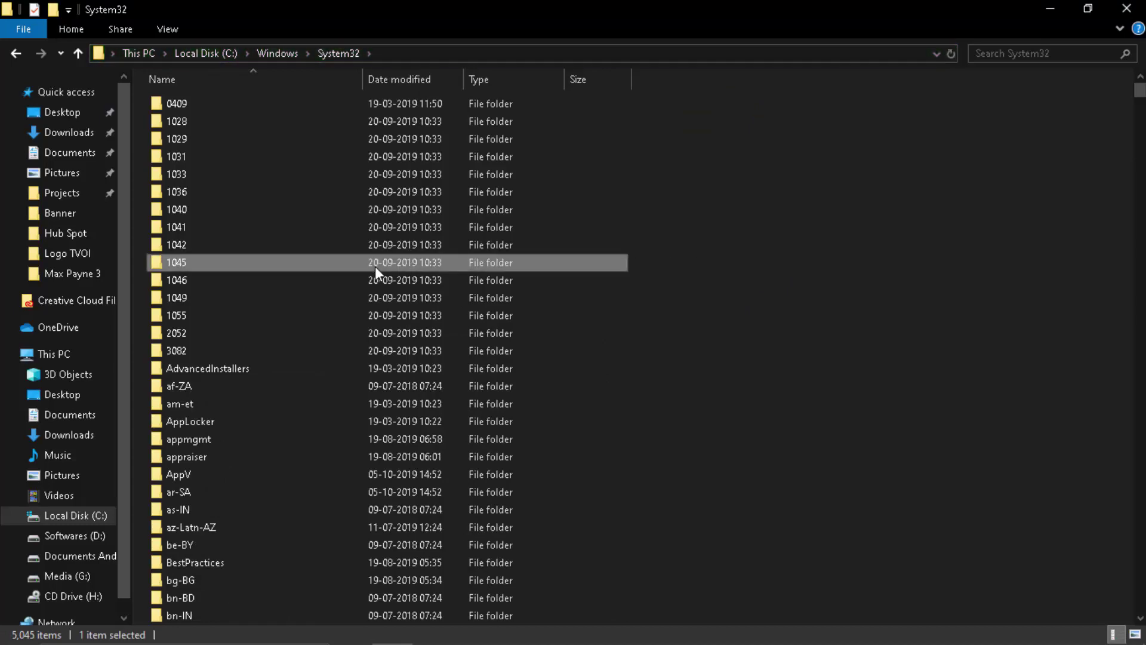
text(ic)
key(Down)
key(Down)
key(Down)
key(Down)
key(Down)
key(Down)
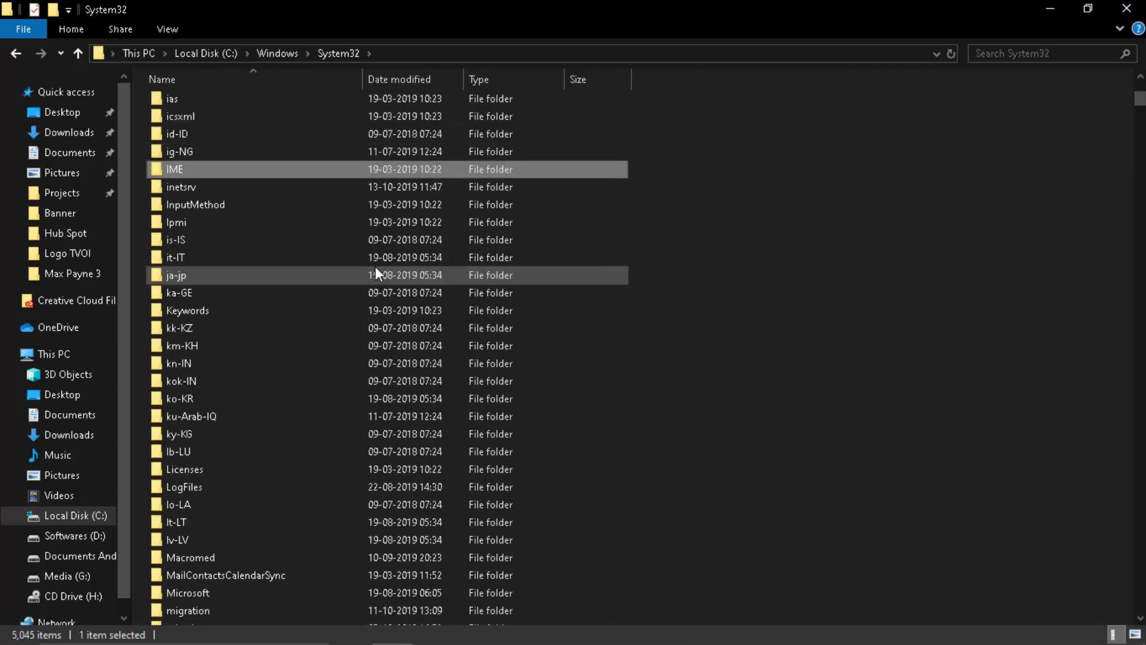
key(Down)
key(Down)
text(i)
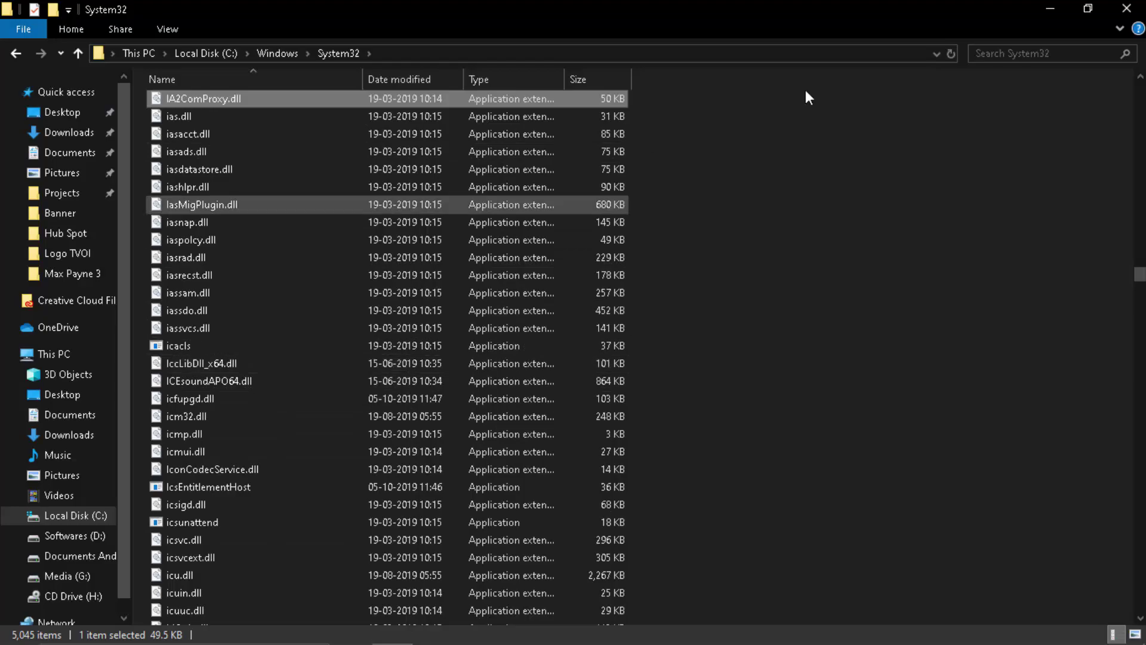
Step: Close the System32 Explorer window and the dll-files.com tab, leaving only Google open
click(1050, 8)
click(307, 8)
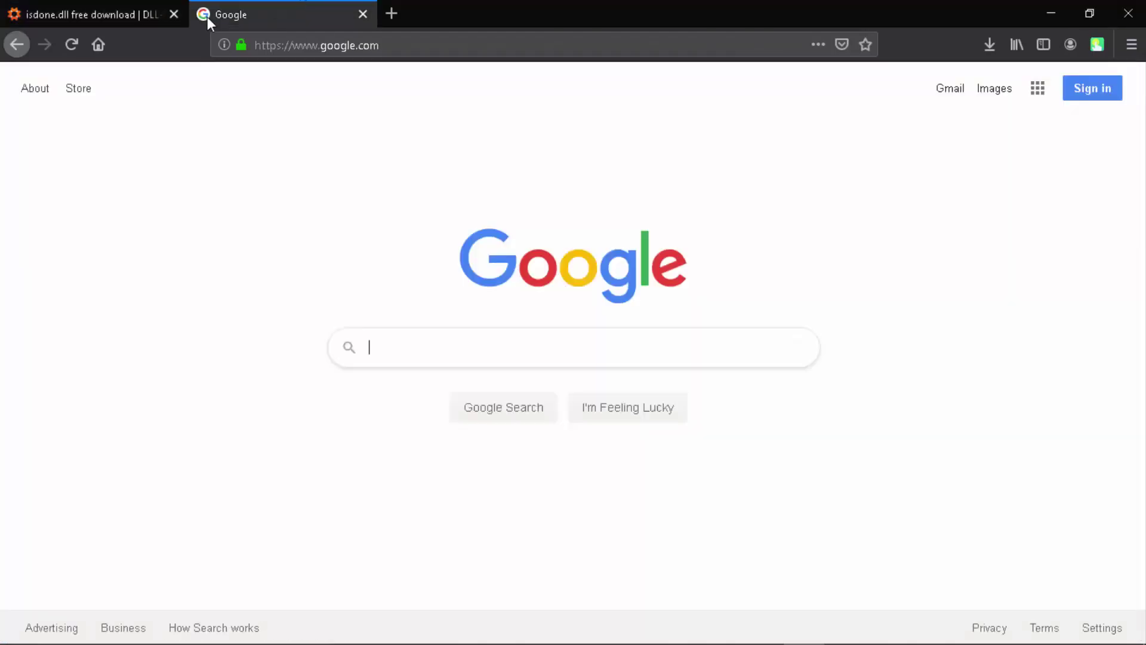
click(174, 14)
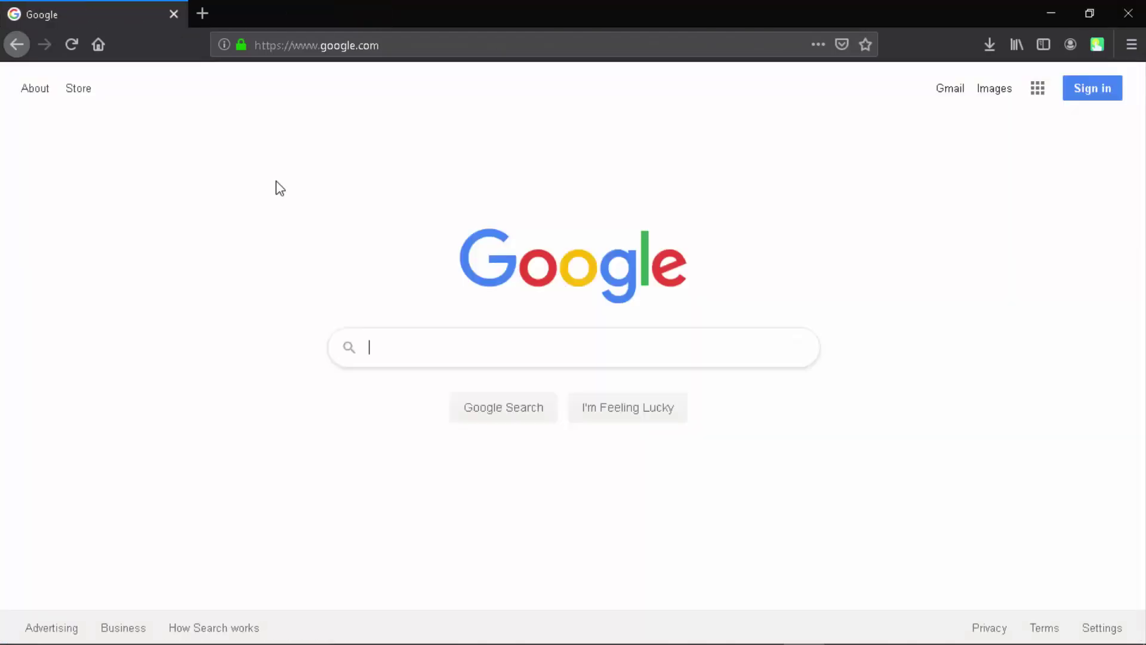